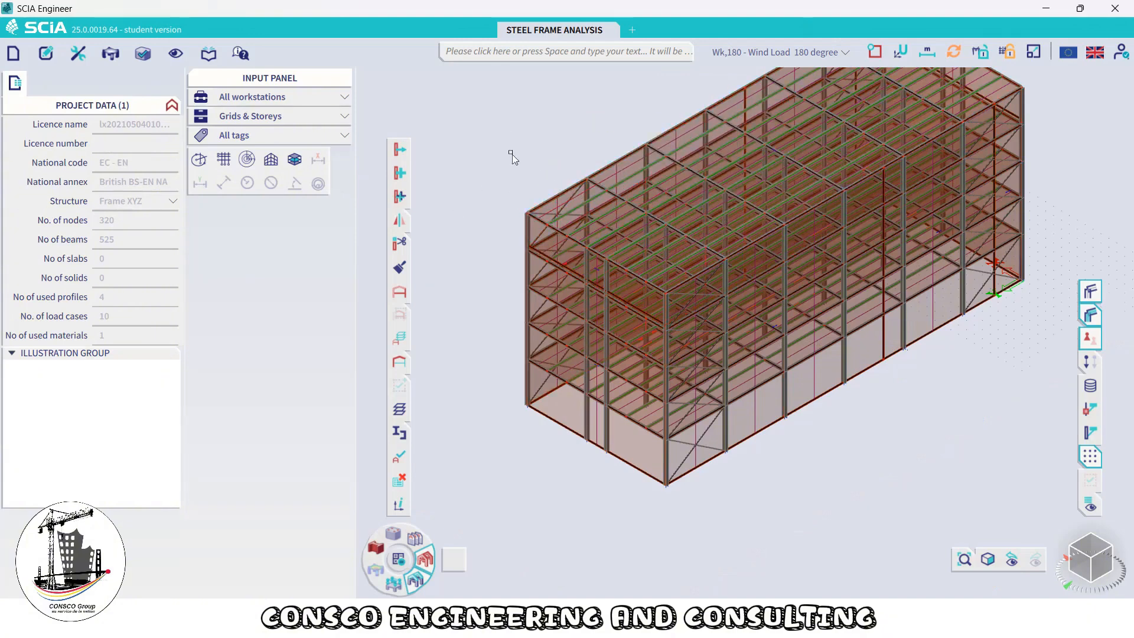
Select secondary beam B429 in the roof's corner bay, excluding the overlapping roof panel
{"action": "scroll", "coordinate": [565, 188], "scroll_direction": "down", "scroll_amount": 3}
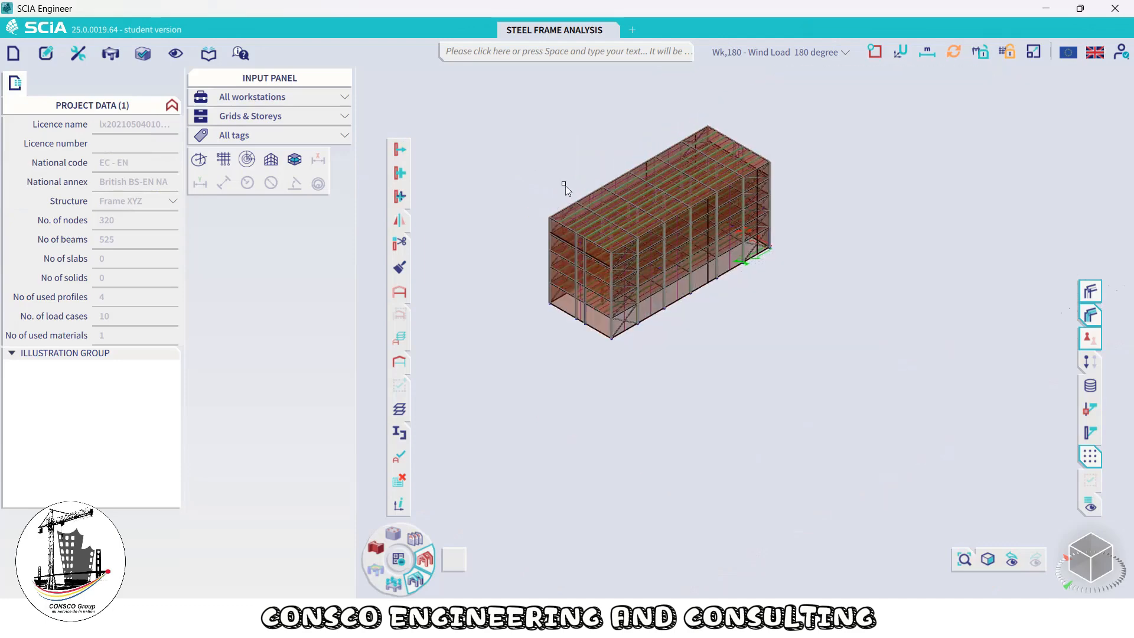
{"action": "scroll", "coordinate": [565, 188], "scroll_direction": "up", "scroll_amount": 4}
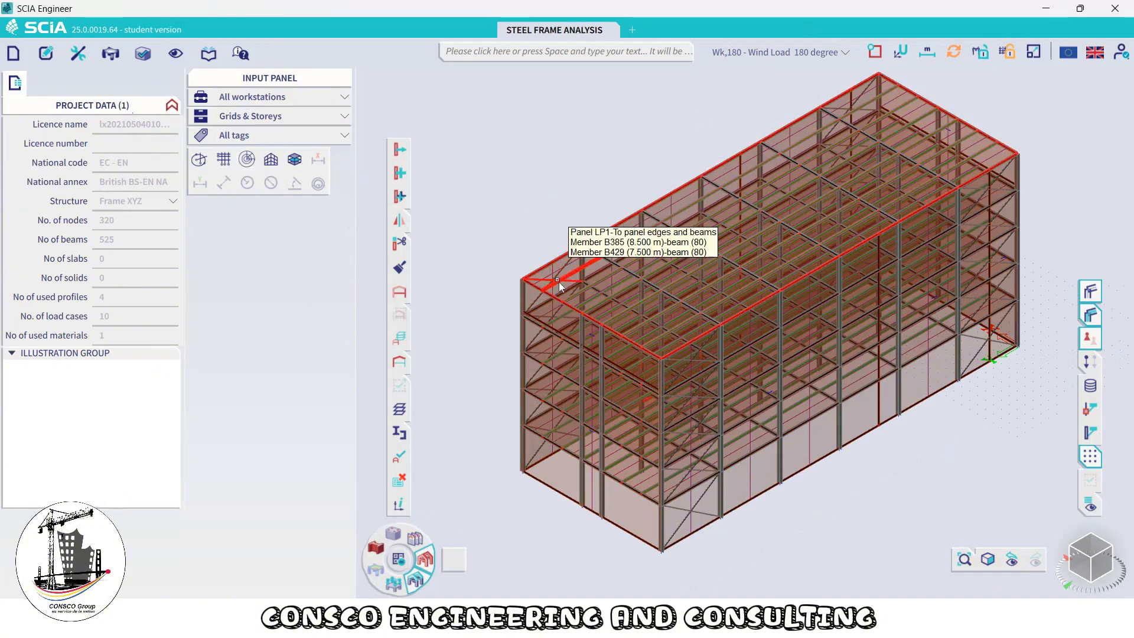
{"action": "scroll", "coordinate": [559, 282], "scroll_direction": "up", "scroll_amount": 4}
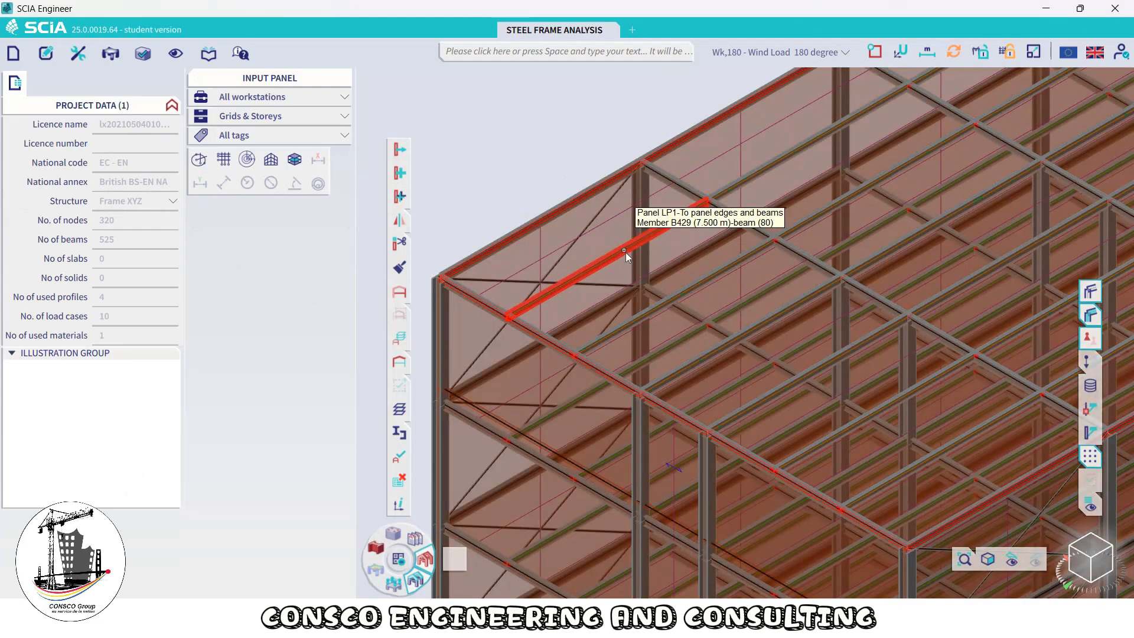
{"action": "left_click", "coordinate": [625, 253]}
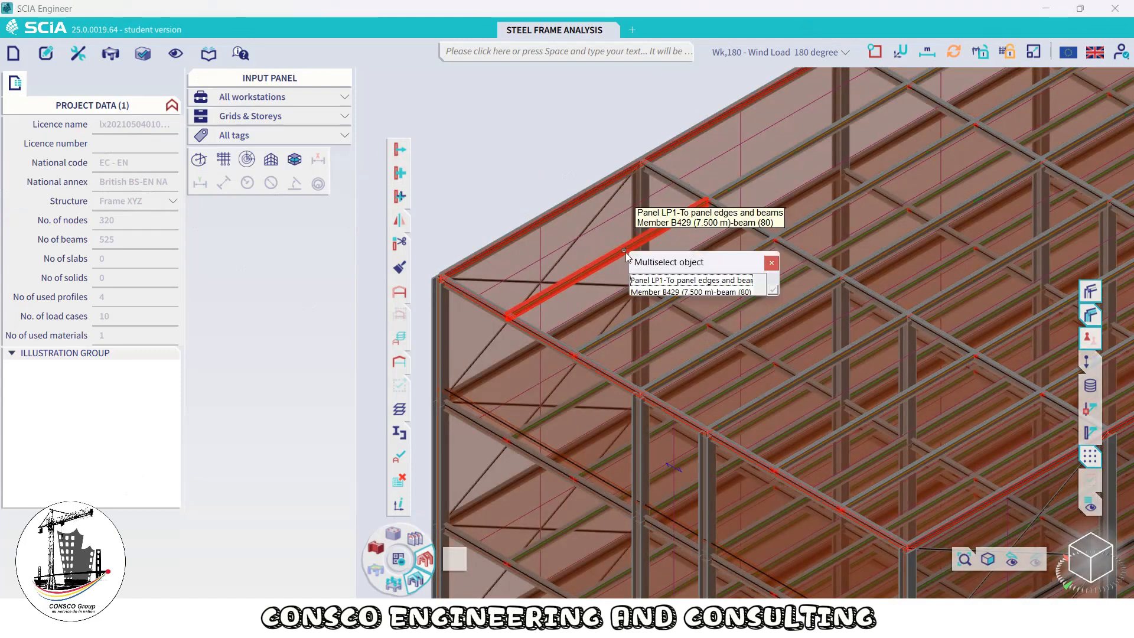
{"action": "left_click", "coordinate": [683, 292]}
{"action": "left_click", "coordinate": [773, 290]}
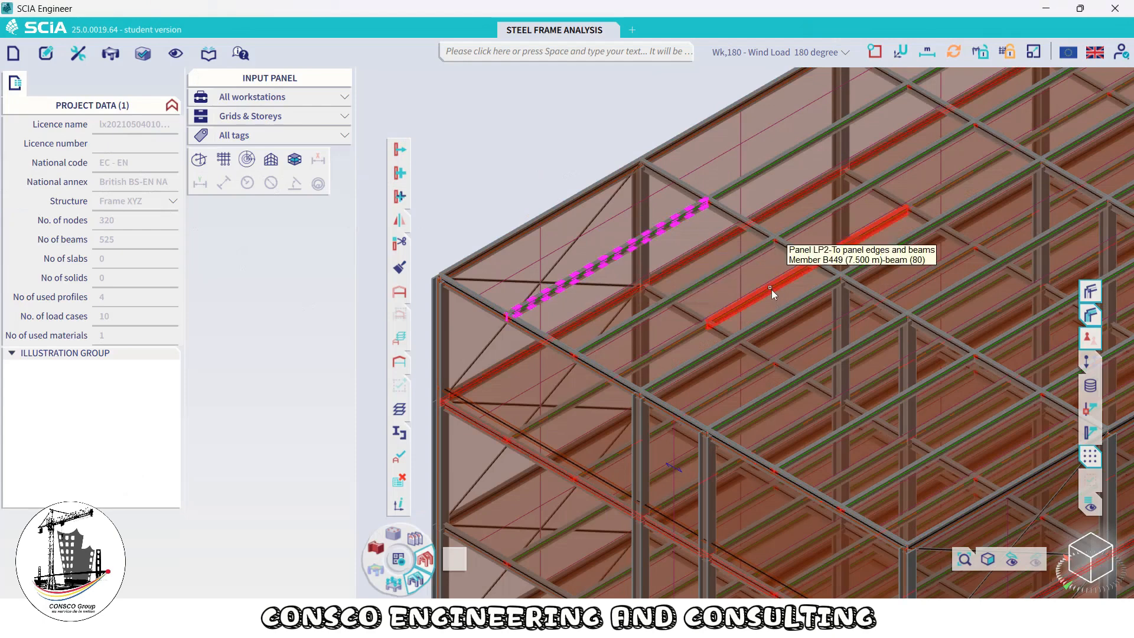
Compare the basic and full property lists of the selected roof beam
{"action": "scroll", "coordinate": [641, 190], "scroll_direction": "down", "scroll_amount": 5}
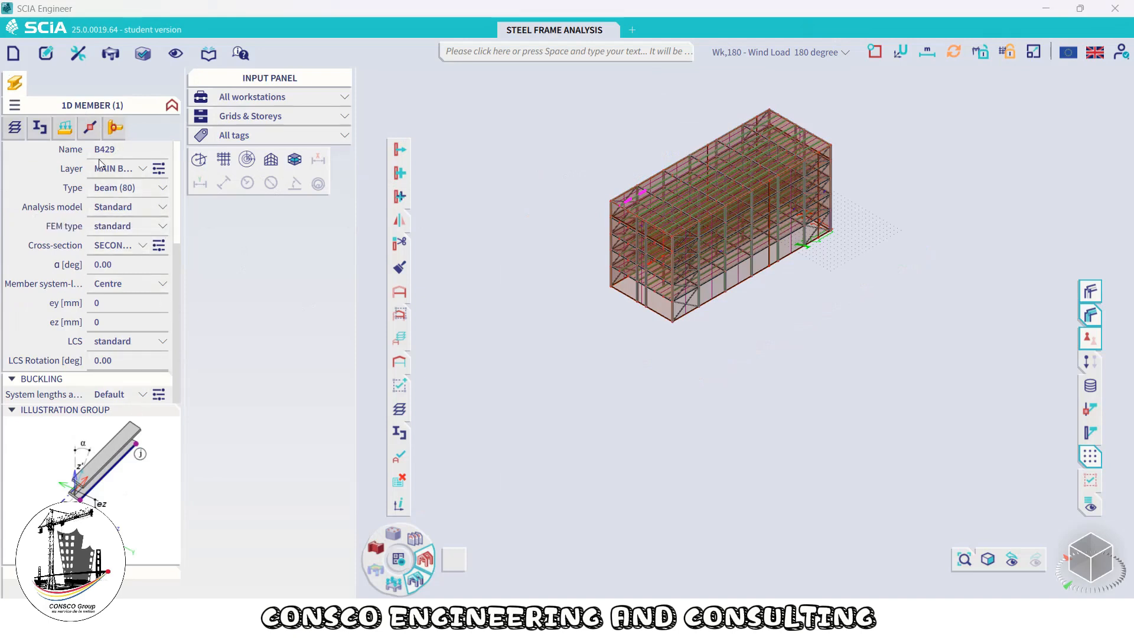
{"action": "left_click", "coordinate": [171, 107]}
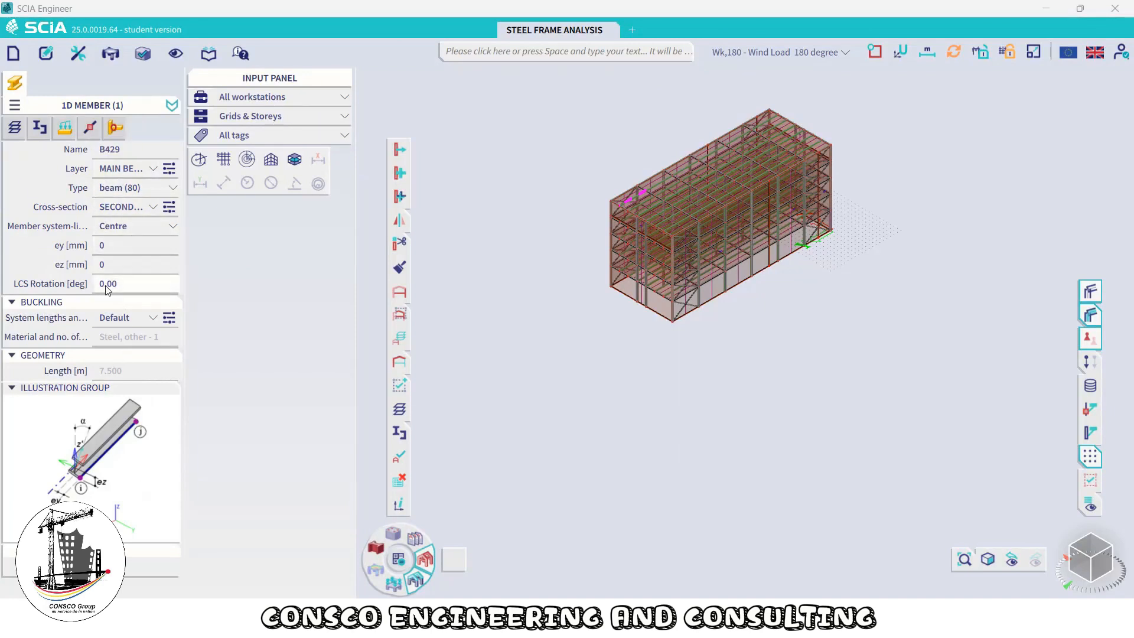
{"action": "left_click", "coordinate": [171, 105]}
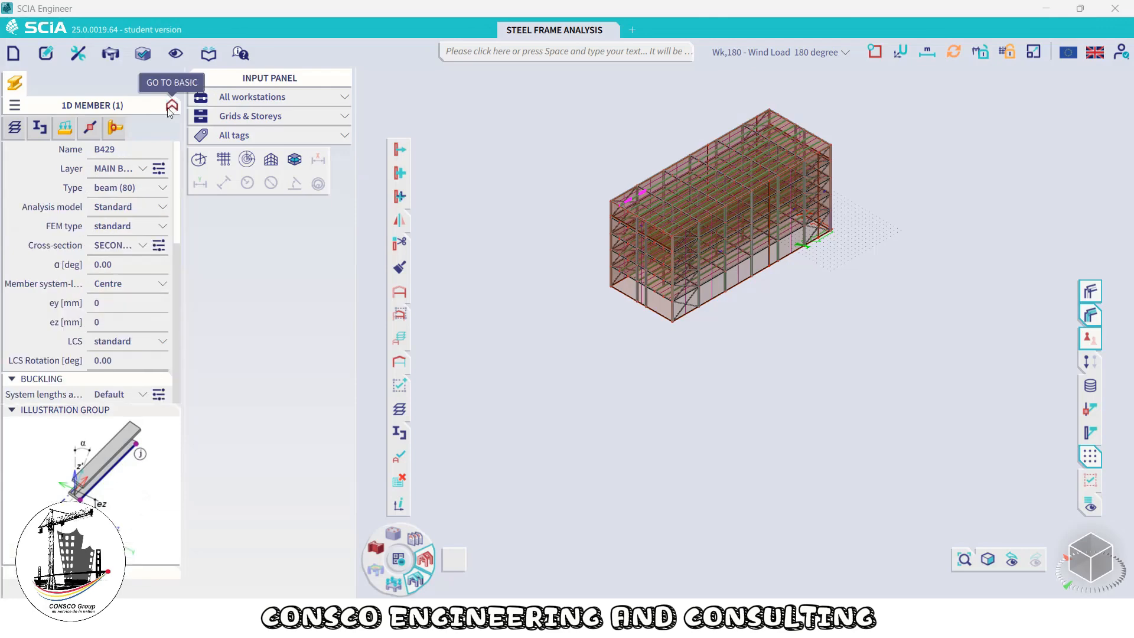
{"action": "scroll", "coordinate": [137, 314], "scroll_direction": "down", "scroll_amount": 5}
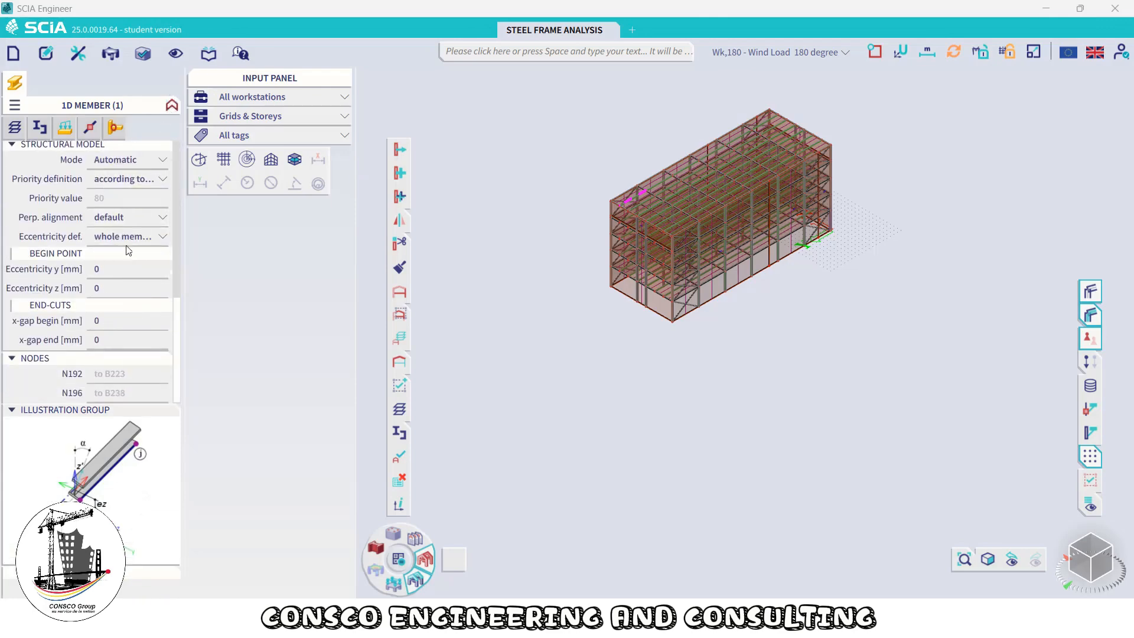
{"action": "scroll", "coordinate": [92, 271], "scroll_direction": "up", "scroll_amount": 4}
{"action": "scroll", "coordinate": [91, 272], "scroll_direction": "up", "scroll_amount": 2}
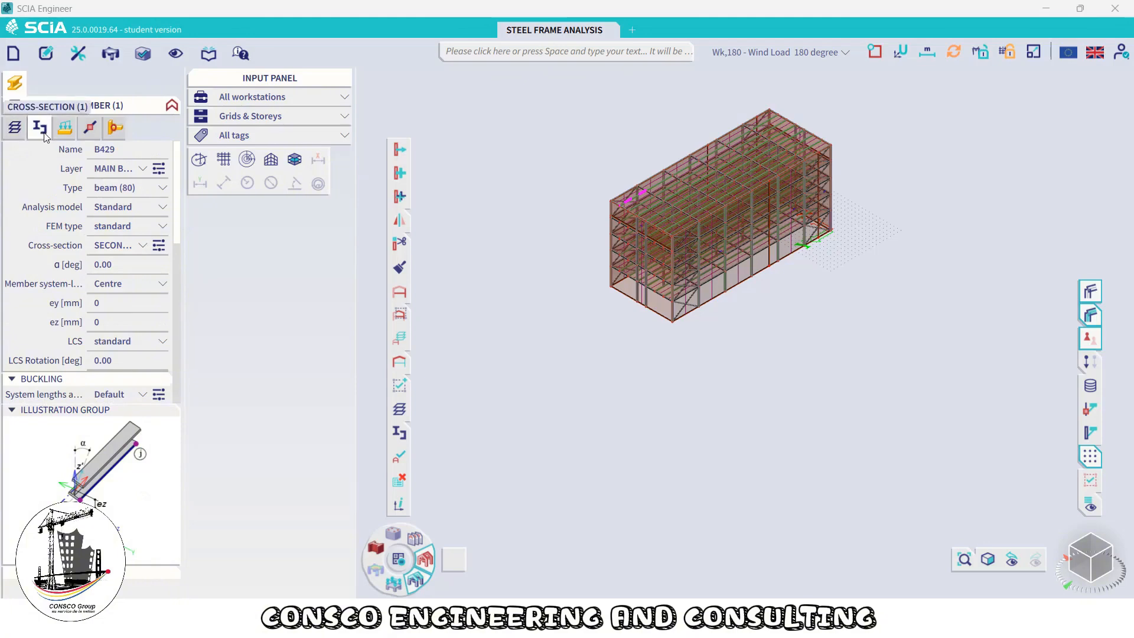
Examine the beam's name, layer, type, cross-section, geometry, structural model and node properties
{"action": "scroll", "coordinate": [622, 214], "scroll_direction": "up", "scroll_amount": 5}
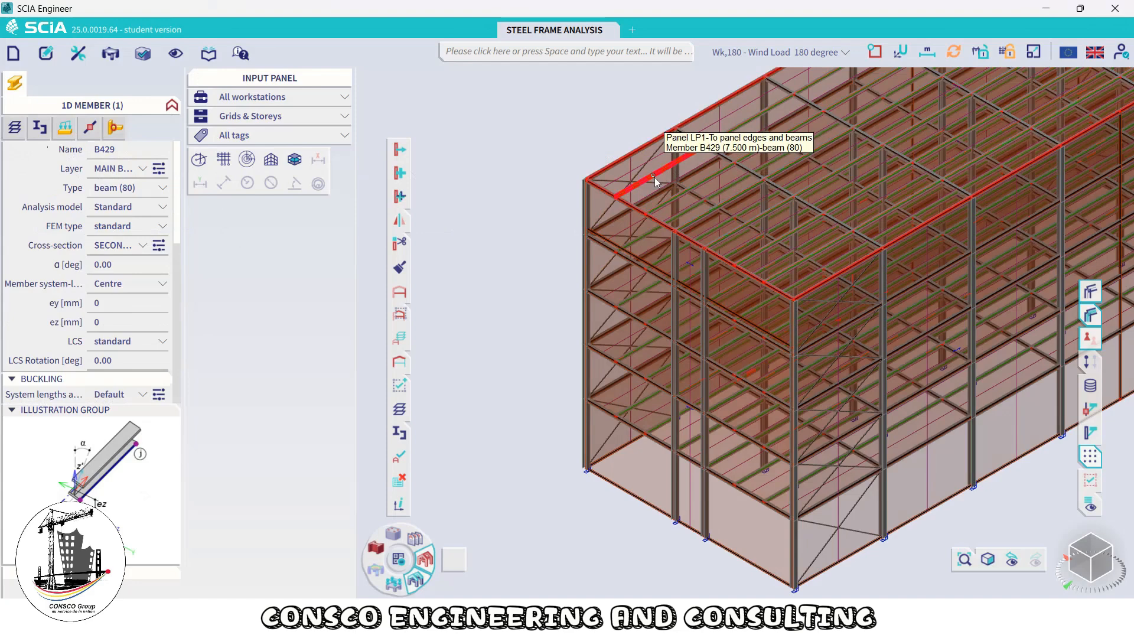
{"action": "left_click", "coordinate": [121, 156]}
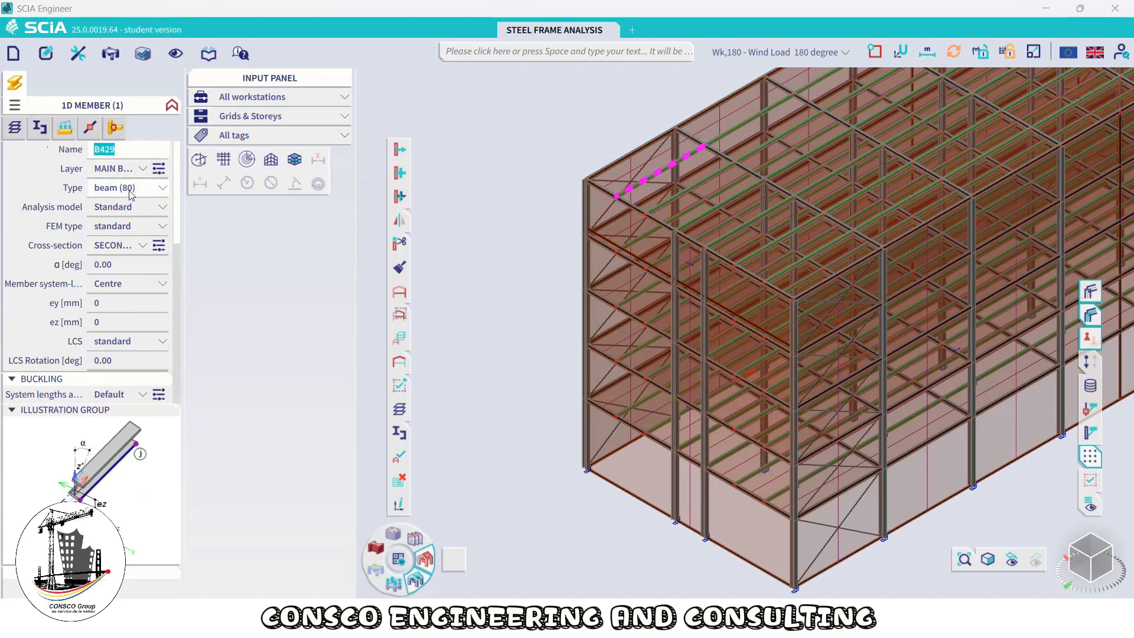
{"action": "left_click", "coordinate": [54, 174]}
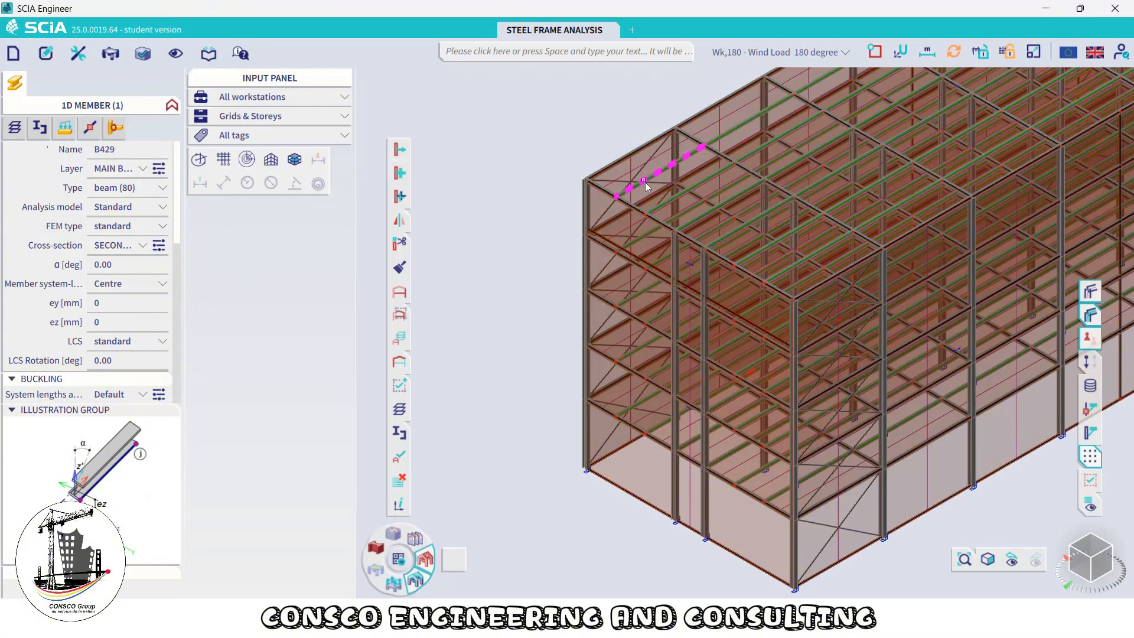
{"action": "scroll", "coordinate": [644, 186], "scroll_direction": "up", "scroll_amount": 4}
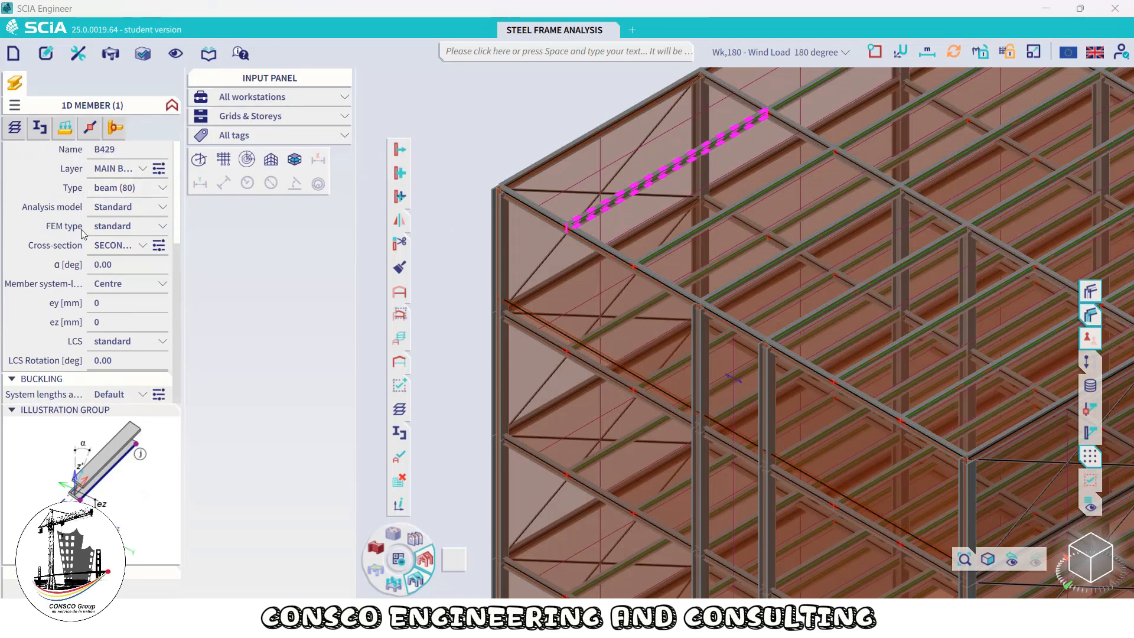
{"action": "scroll", "coordinate": [75, 241], "scroll_direction": "down", "scroll_amount": 3}
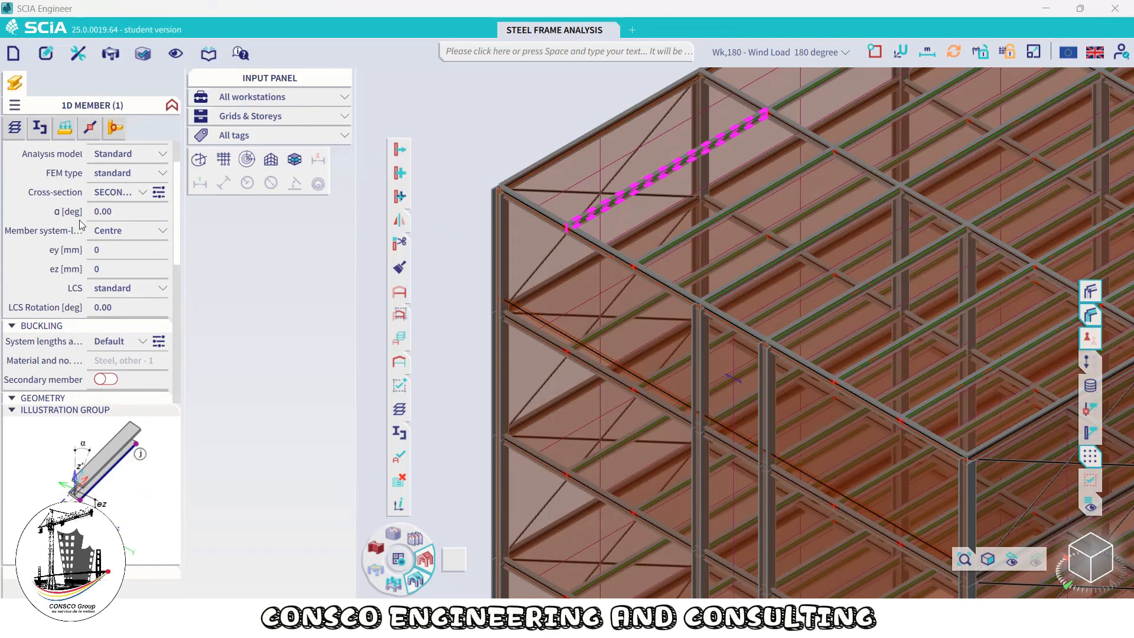
{"action": "scroll", "coordinate": [74, 251], "scroll_direction": "down", "scroll_amount": 5}
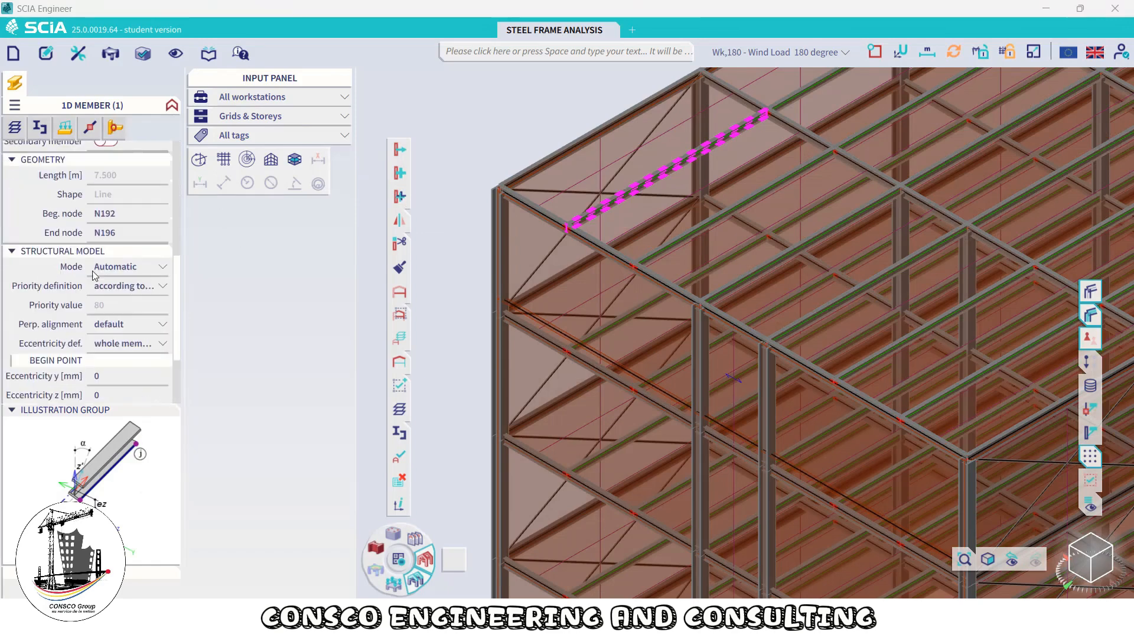
{"action": "scroll", "coordinate": [94, 278], "scroll_direction": "down", "scroll_amount": 5}
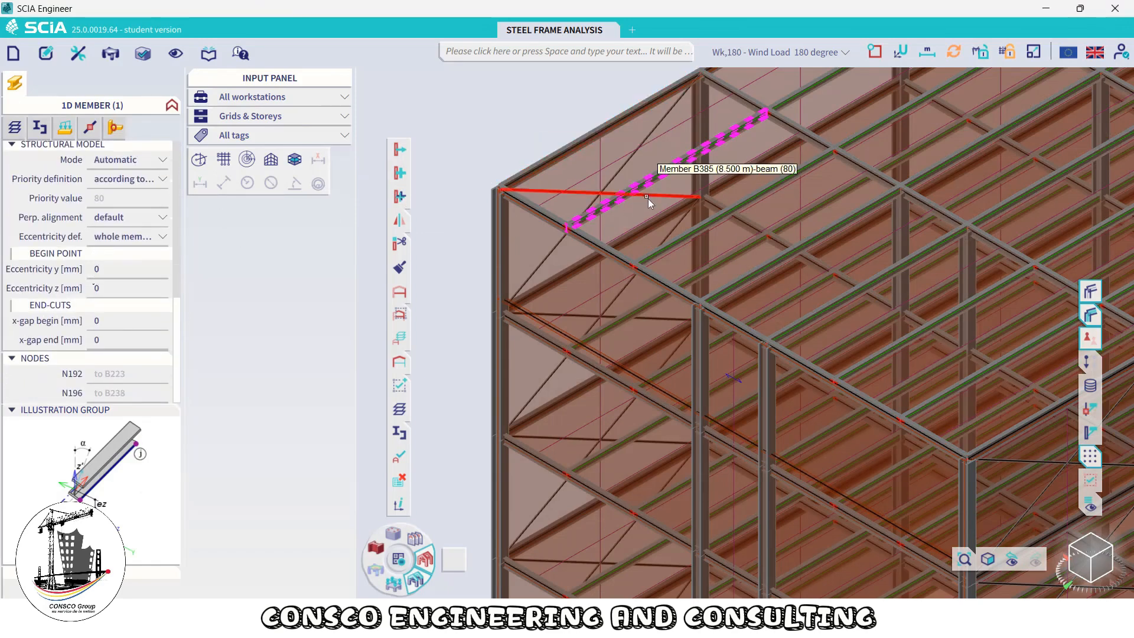
Inspect the cross-section assigned to the beam and the basic and full properties of its line loads
{"action": "left_click", "coordinate": [38, 128]}
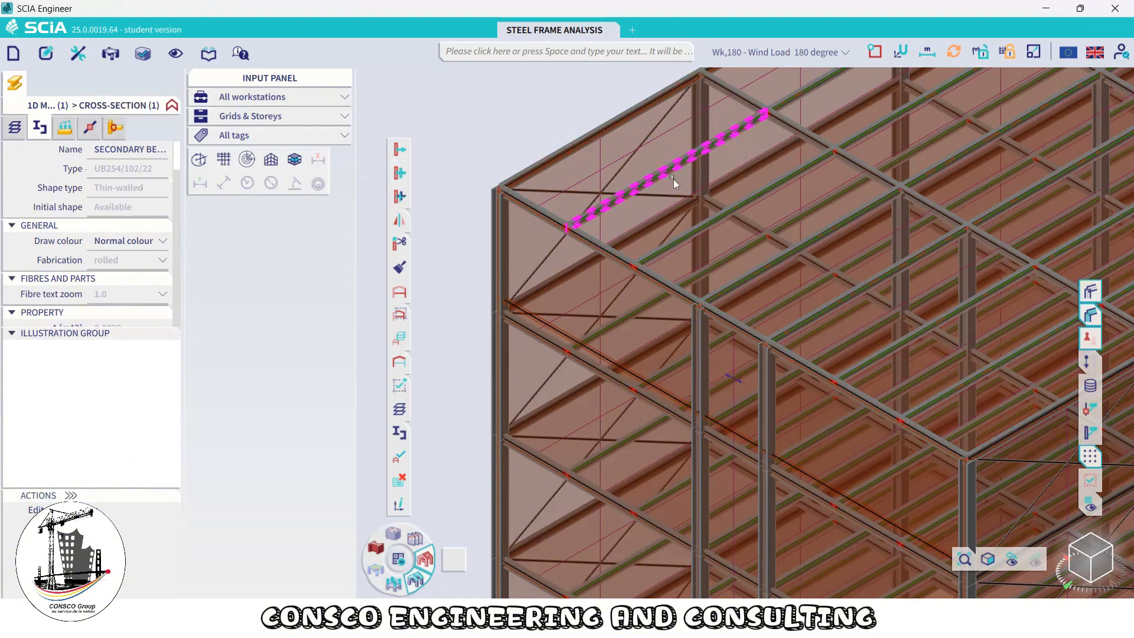
{"action": "scroll", "coordinate": [673, 179], "scroll_direction": "down", "scroll_amount": 2}
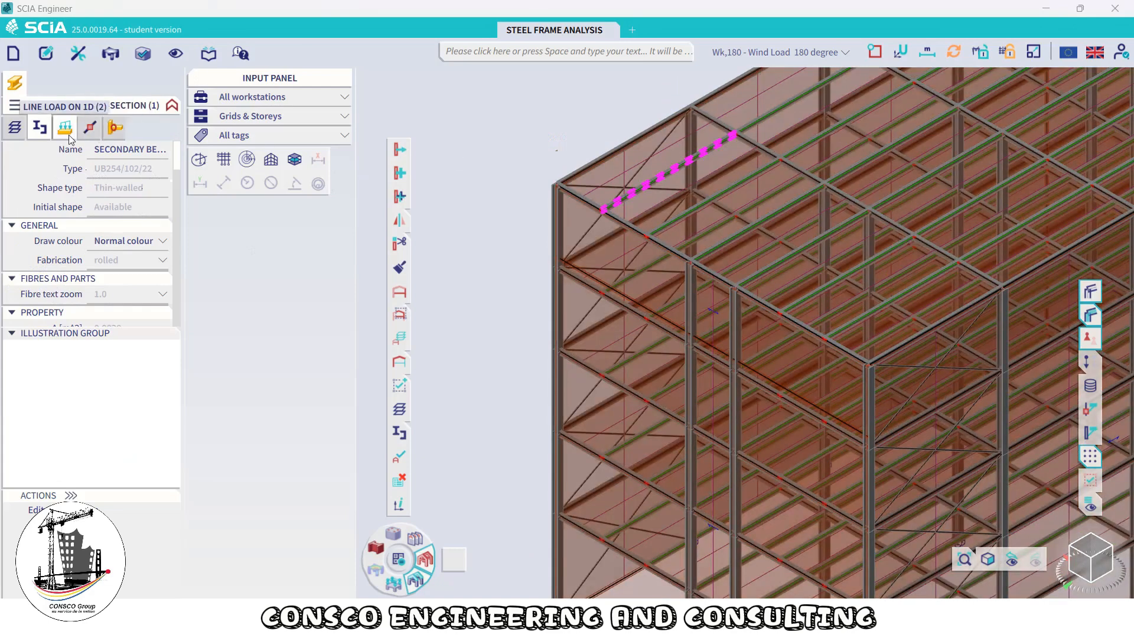
{"action": "left_click", "coordinate": [66, 131]}
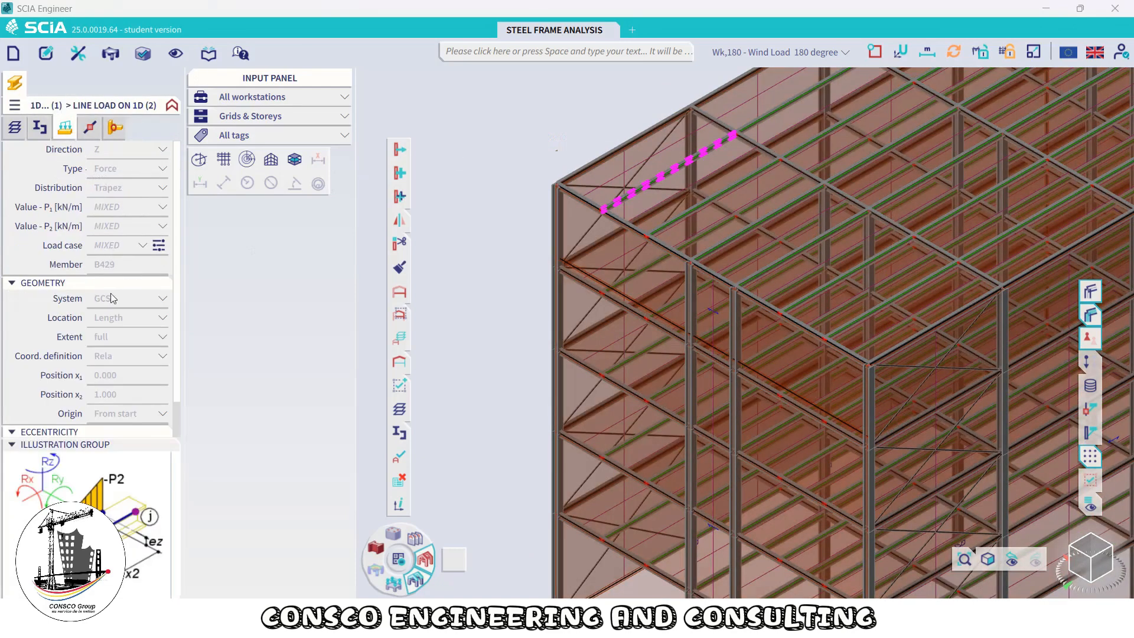
{"action": "scroll", "coordinate": [121, 323], "scroll_direction": "down", "scroll_amount": 1}
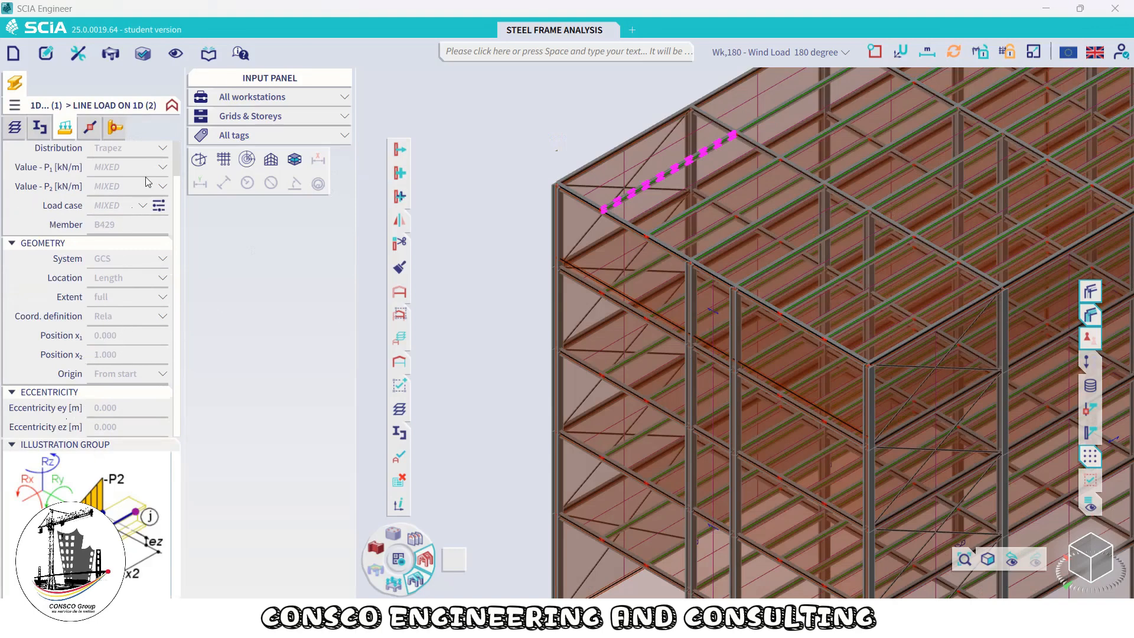
{"action": "left_click", "coordinate": [171, 105]}
{"action": "left_click", "coordinate": [171, 106]}
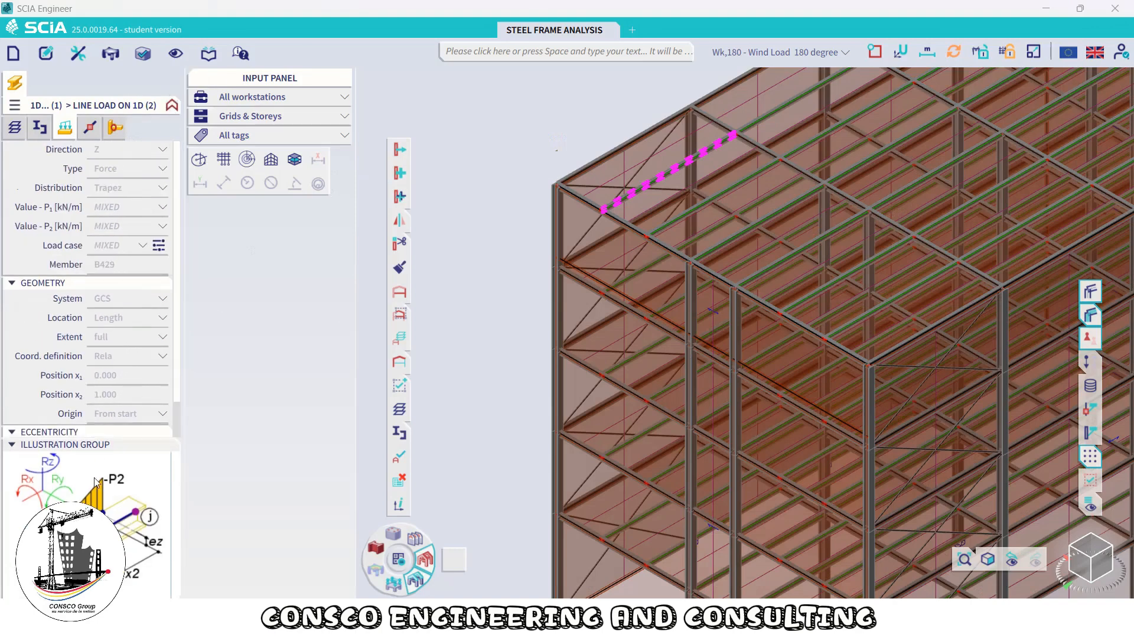
{"action": "left_click", "coordinate": [657, 177]}
Inspect the beam's end-node coordinates and its hinge releases, finishing by clearing the selection
{"action": "left_click", "coordinate": [92, 134]}
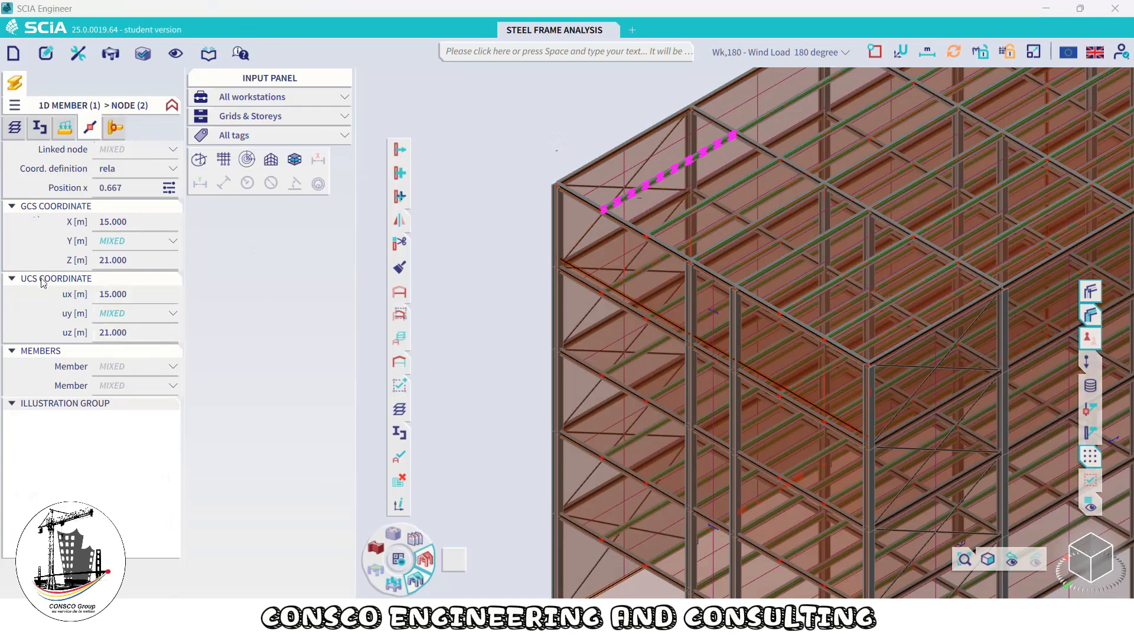
{"action": "left_click", "coordinate": [115, 127]}
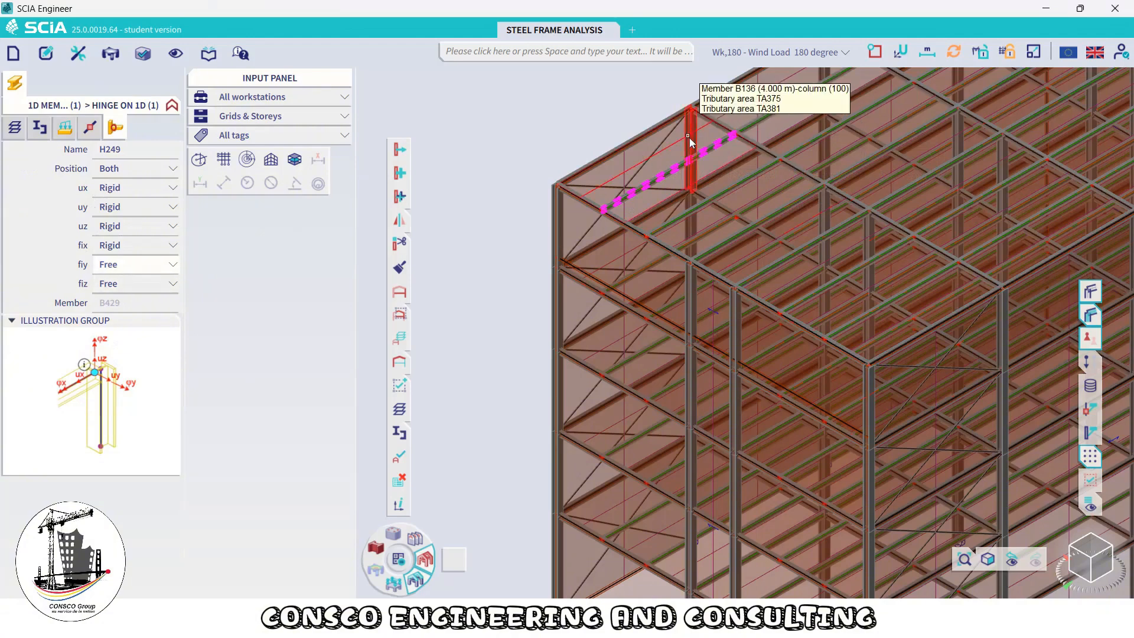
{"action": "scroll", "coordinate": [691, 144], "scroll_direction": "down", "scroll_amount": 2}
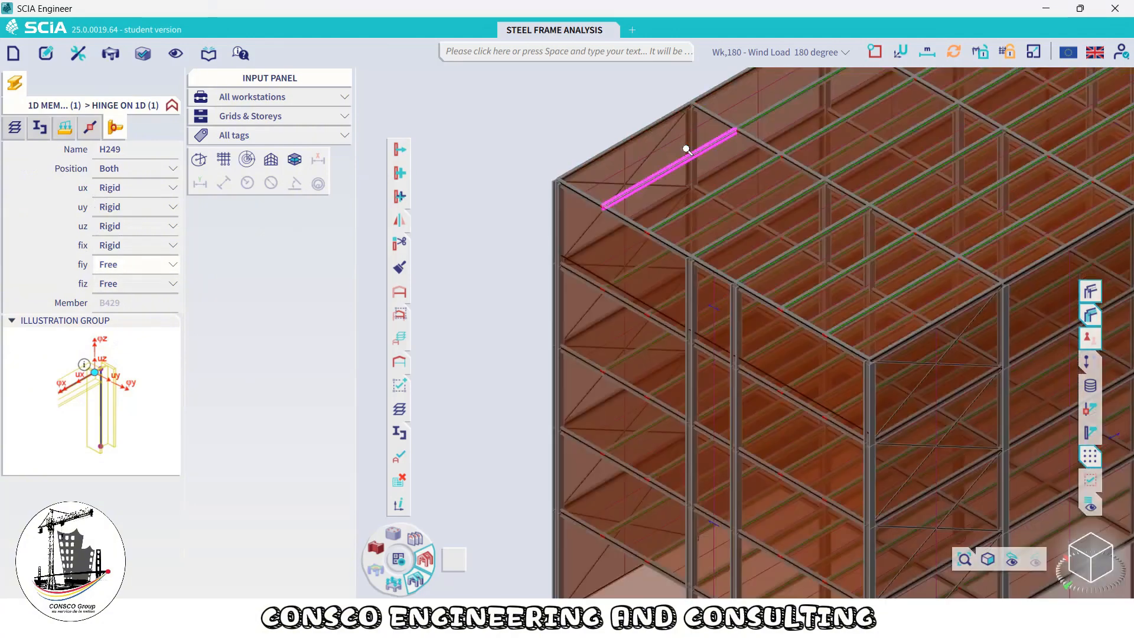
{"action": "scroll", "coordinate": [644, 174], "scroll_direction": "down", "scroll_amount": 3}
{"action": "scroll", "coordinate": [638, 180], "scroll_direction": "up", "scroll_amount": 4}
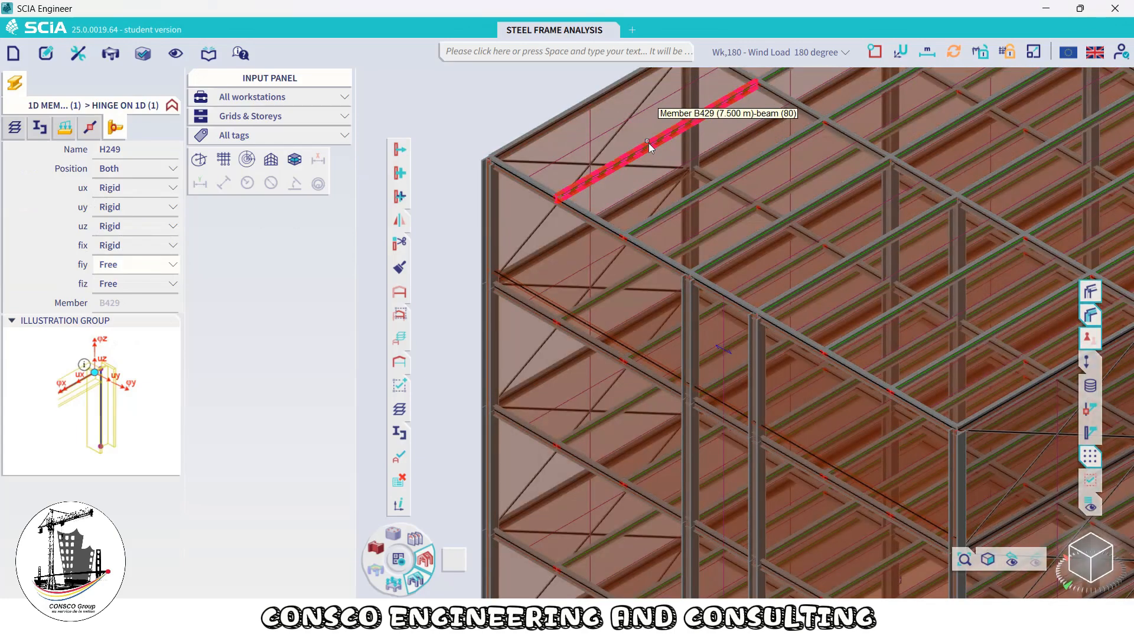
{"action": "left_click", "coordinate": [648, 143]}
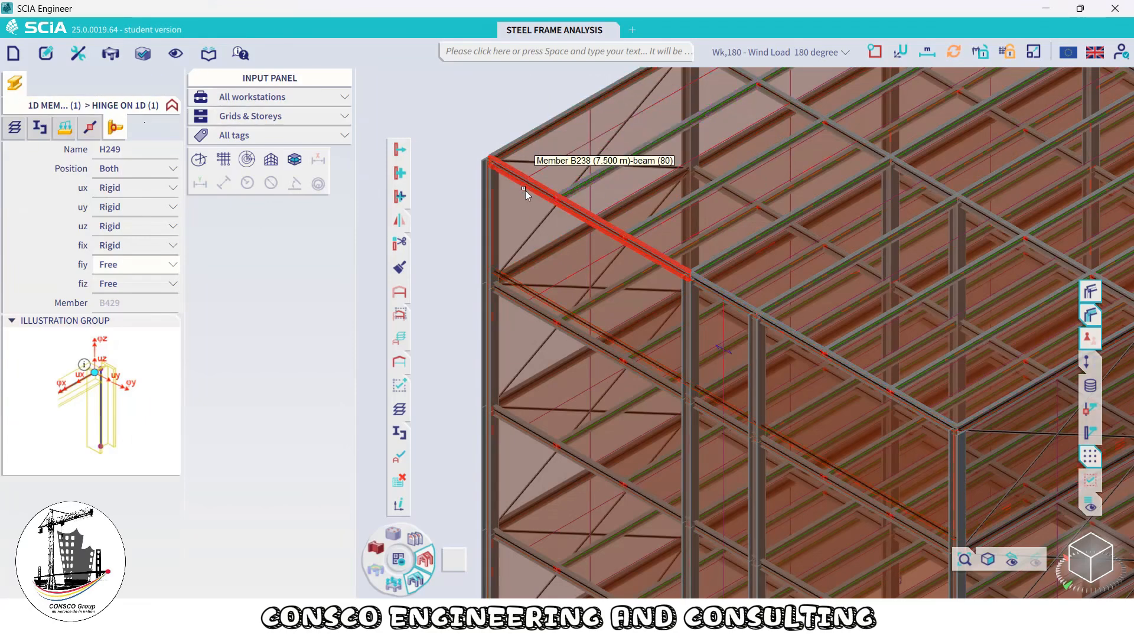
{"action": "key", "text": "Escape"}
Select only roof panel LP1, leaving corner column B140 out of the selection
{"action": "scroll", "coordinate": [650, 213], "scroll_direction": "down", "scroll_amount": 2}
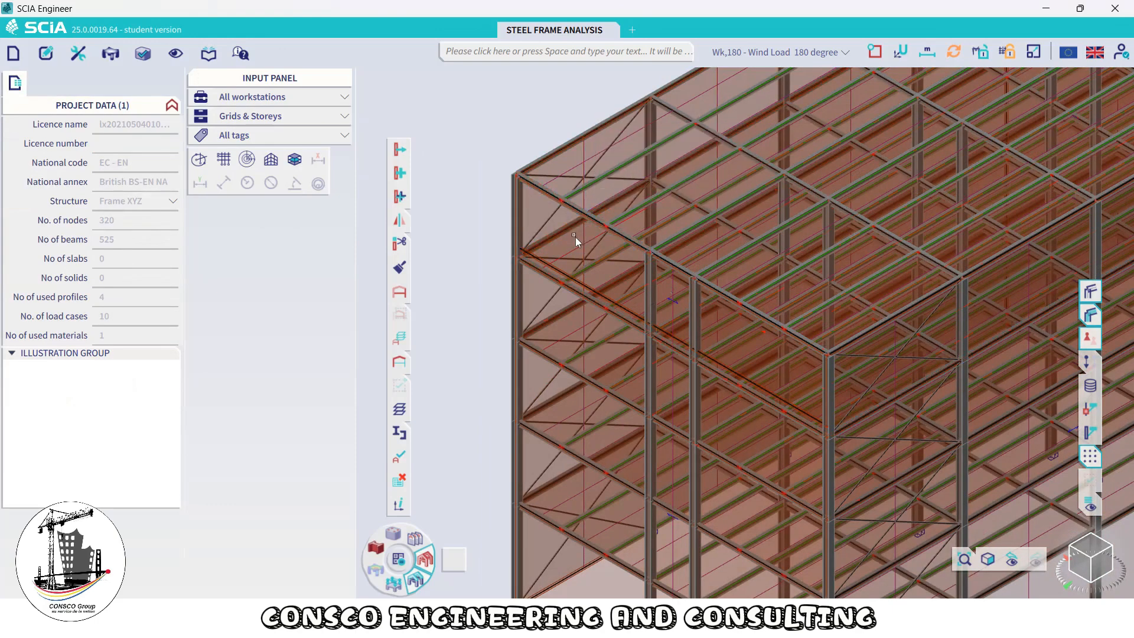
{"action": "left_click", "coordinate": [521, 192]}
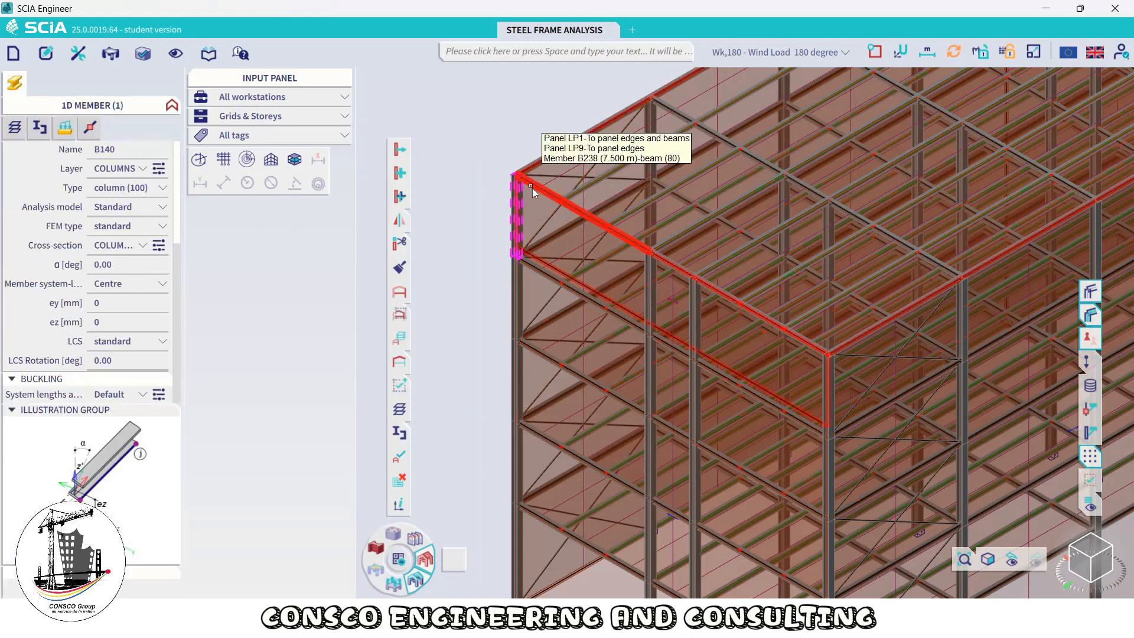
{"action": "left_click", "coordinate": [533, 188]}
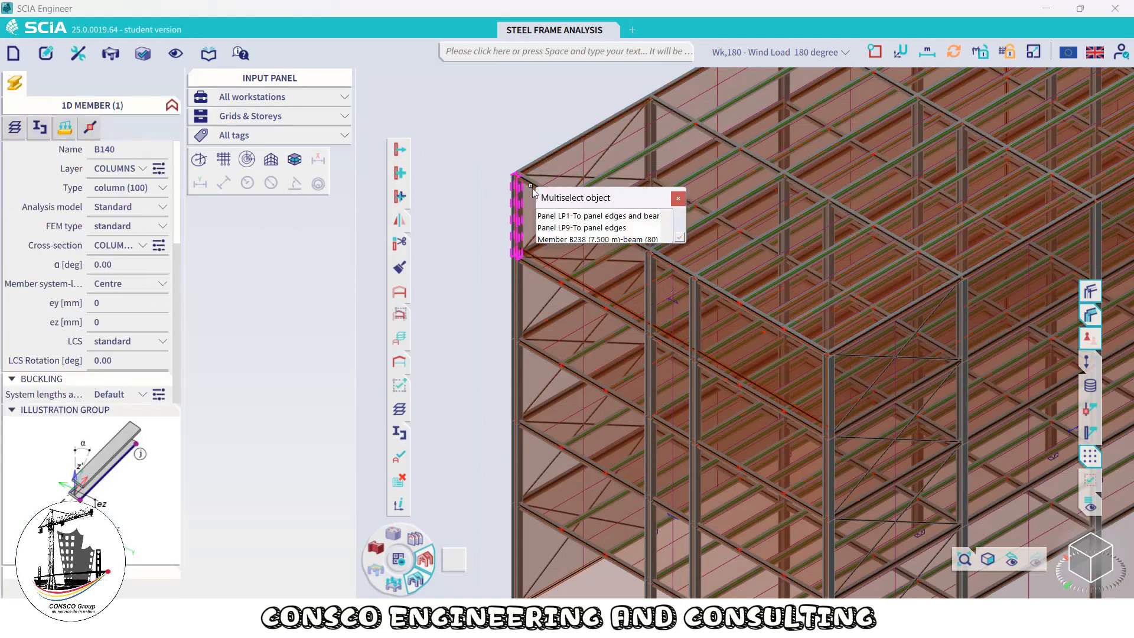
{"action": "left_click", "coordinate": [575, 217]}
{"action": "left_click", "coordinate": [679, 238]}
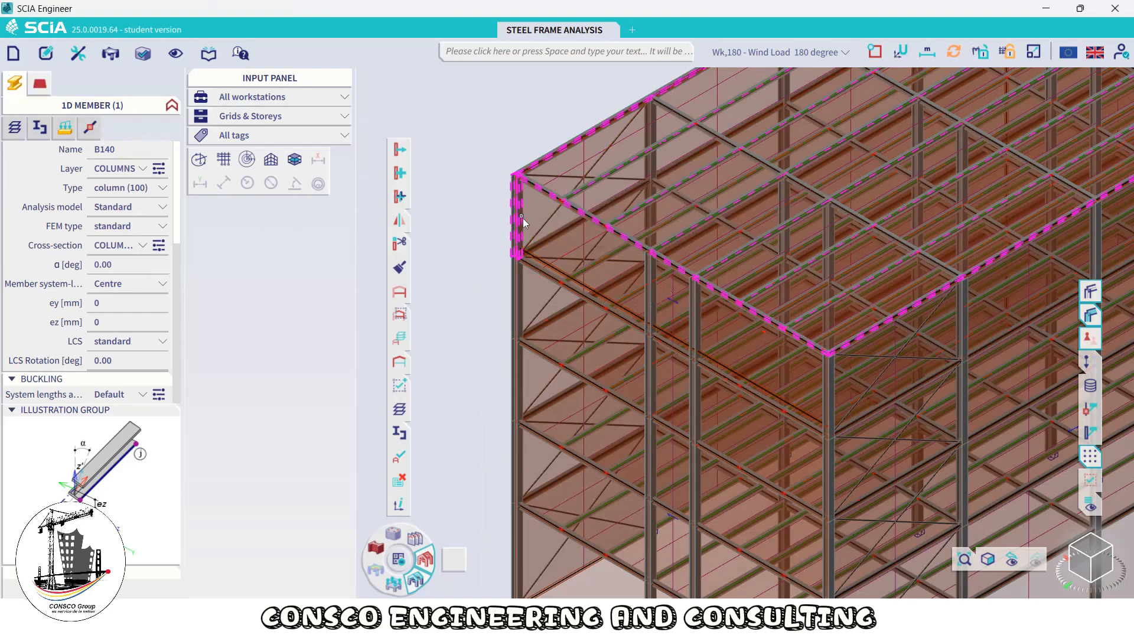
{"action": "left_click", "coordinate": [522, 218], "text": "ctrl"}
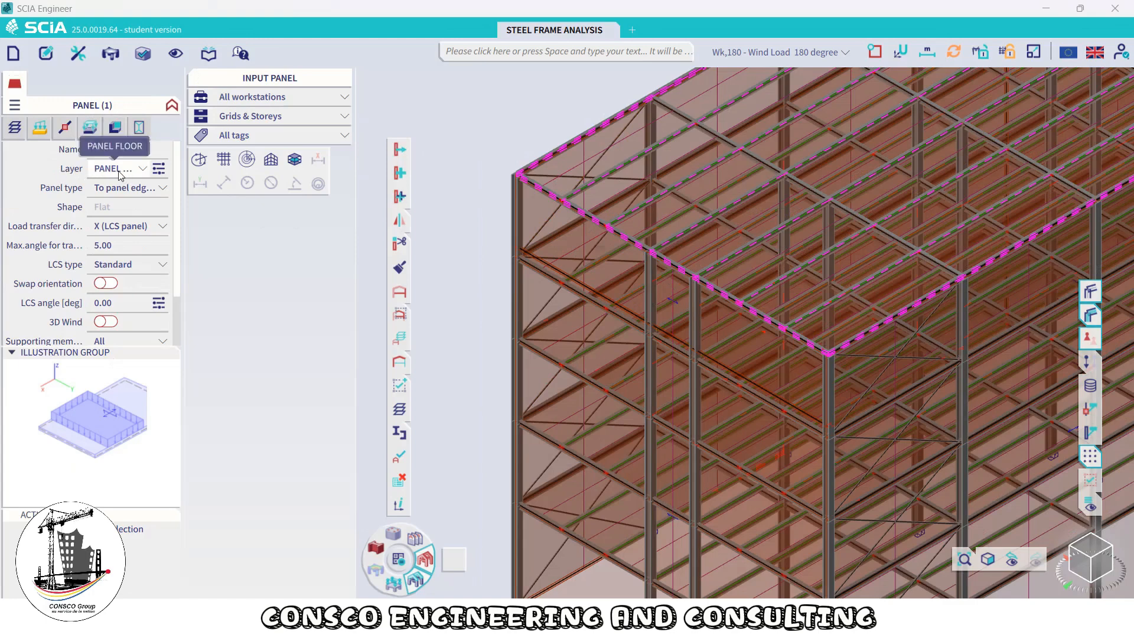
Inspect the line loads and the surface loads attached to the roof panel
{"action": "left_click", "coordinate": [40, 129]}
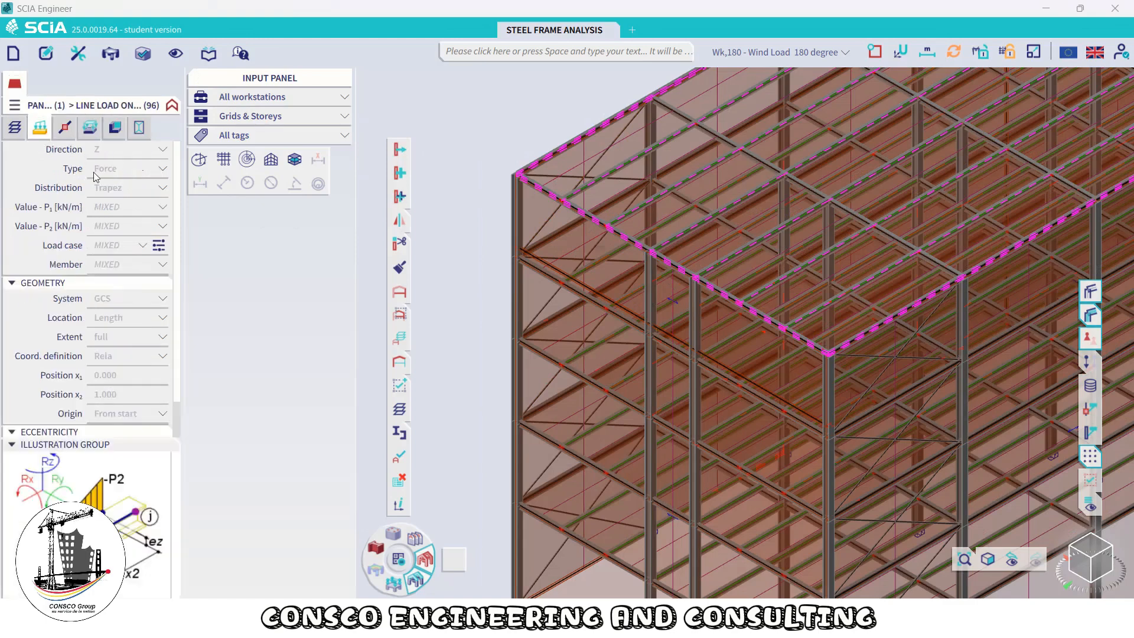
{"action": "scroll", "coordinate": [87, 381], "scroll_direction": "down", "scroll_amount": 2}
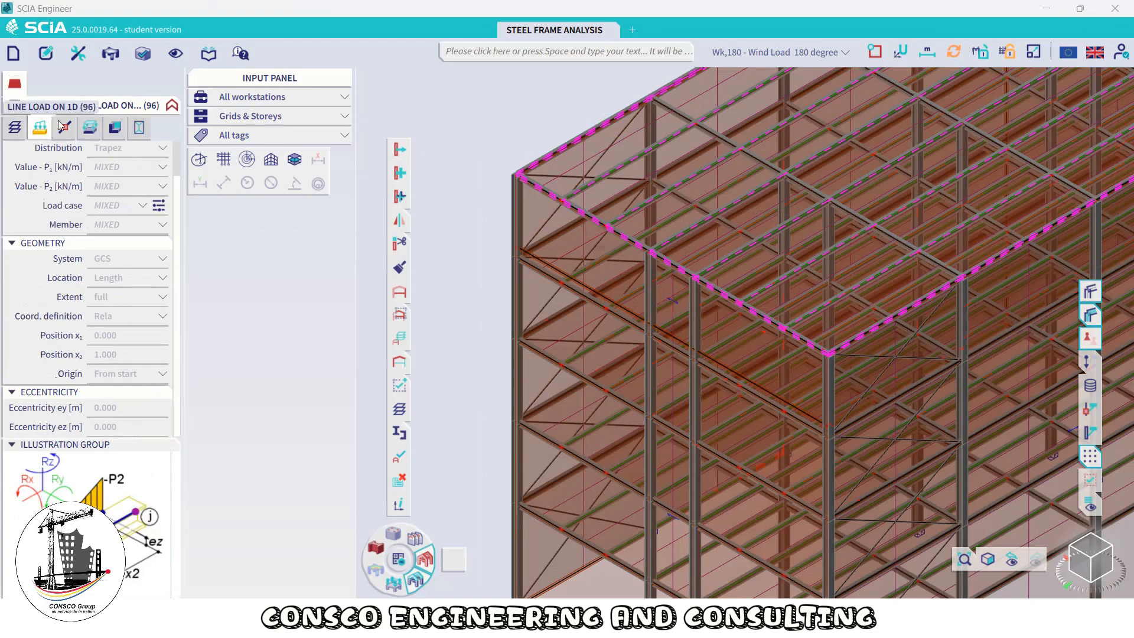
{"action": "left_click", "coordinate": [90, 127]}
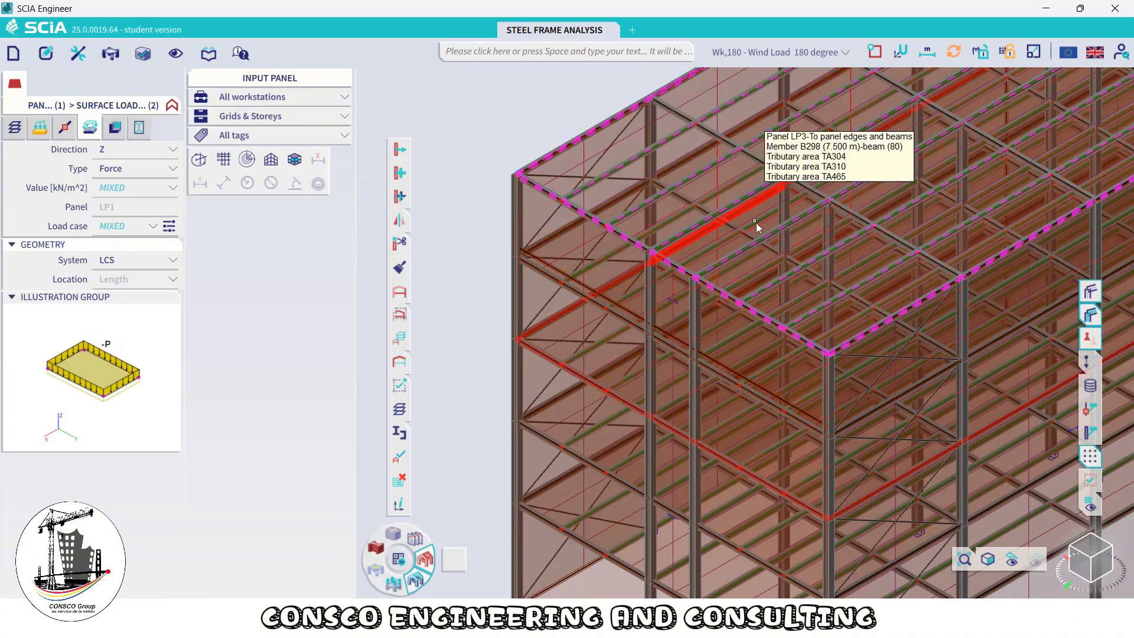
Inspect the material and the tributary areas attached to roof panel LP1
{"action": "left_click", "coordinate": [115, 127]}
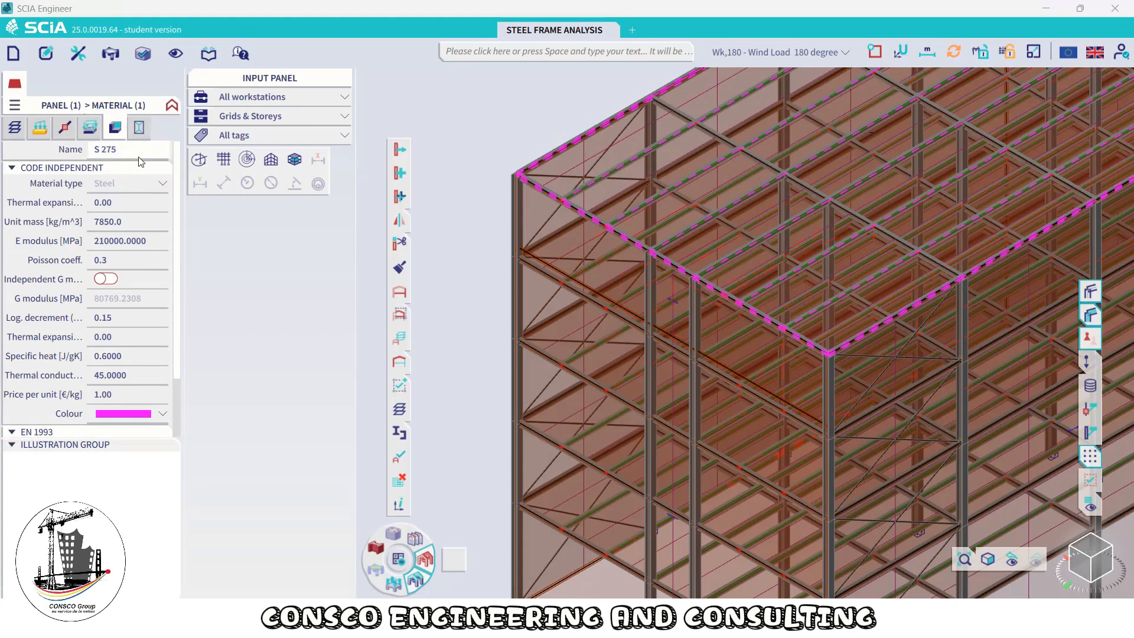
{"action": "left_click", "coordinate": [139, 126]}
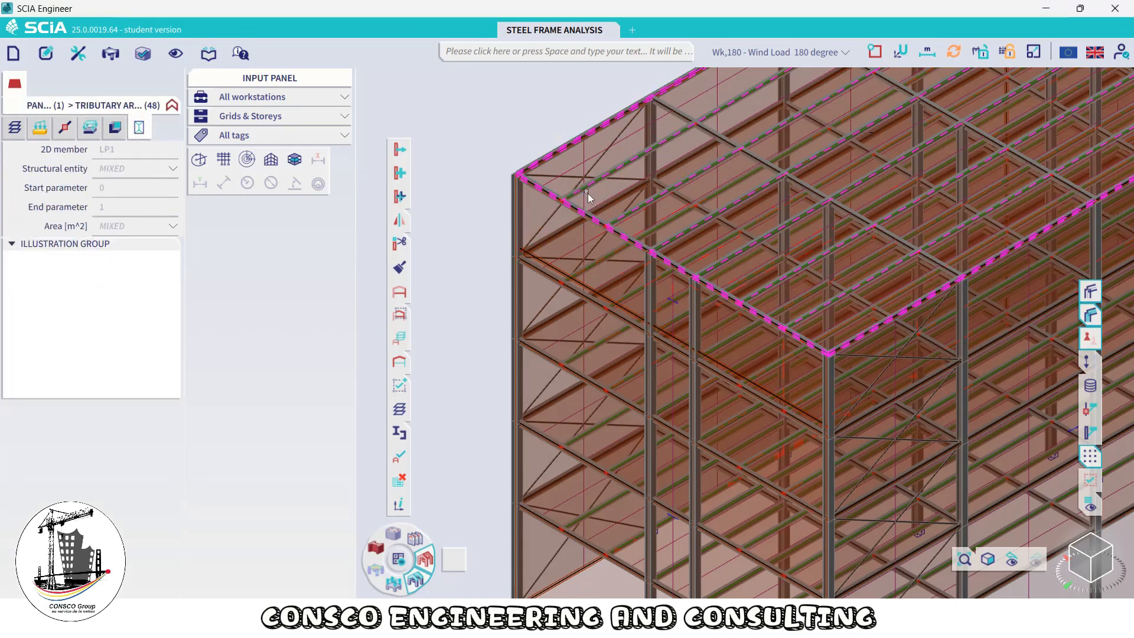
{"action": "scroll", "coordinate": [590, 197], "scroll_direction": "down", "scroll_amount": 3}
{"action": "scroll", "coordinate": [696, 203], "scroll_direction": "up", "scroll_amount": 3}
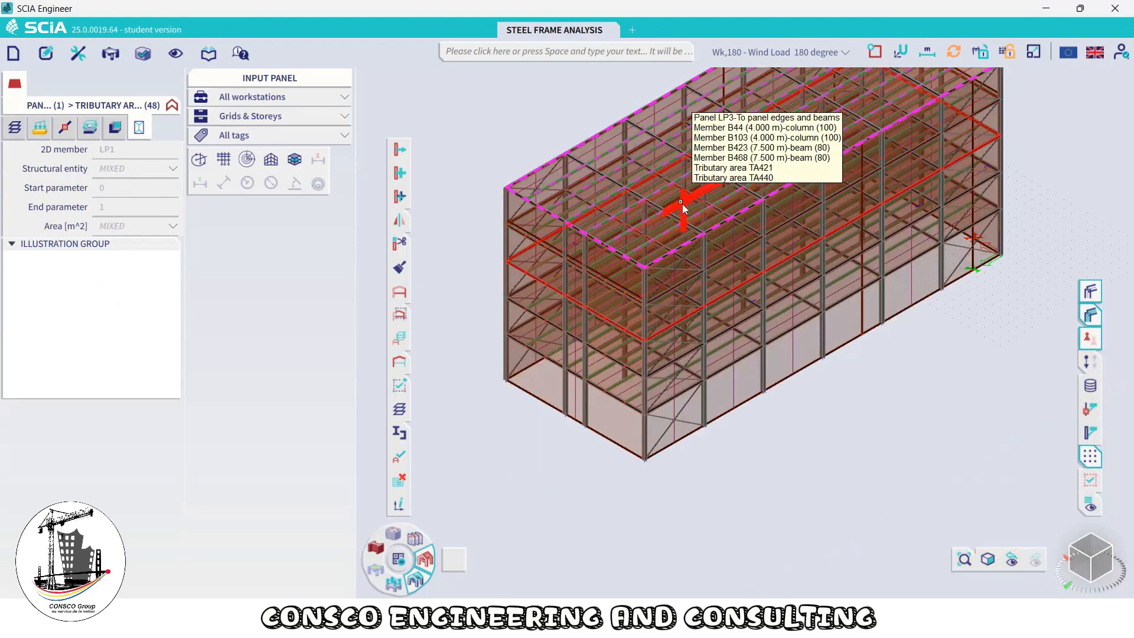
{"action": "scroll", "coordinate": [685, 201], "scroll_direction": "up", "scroll_amount": 3}
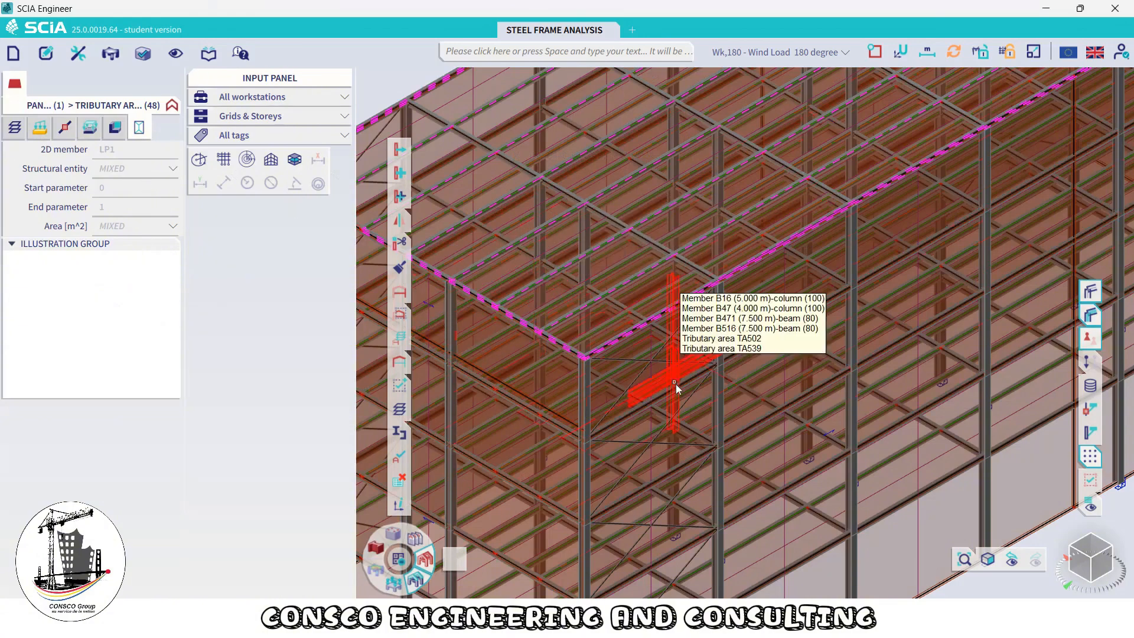
{"action": "scroll", "coordinate": [678, 385], "scroll_direction": "down", "scroll_amount": 3}
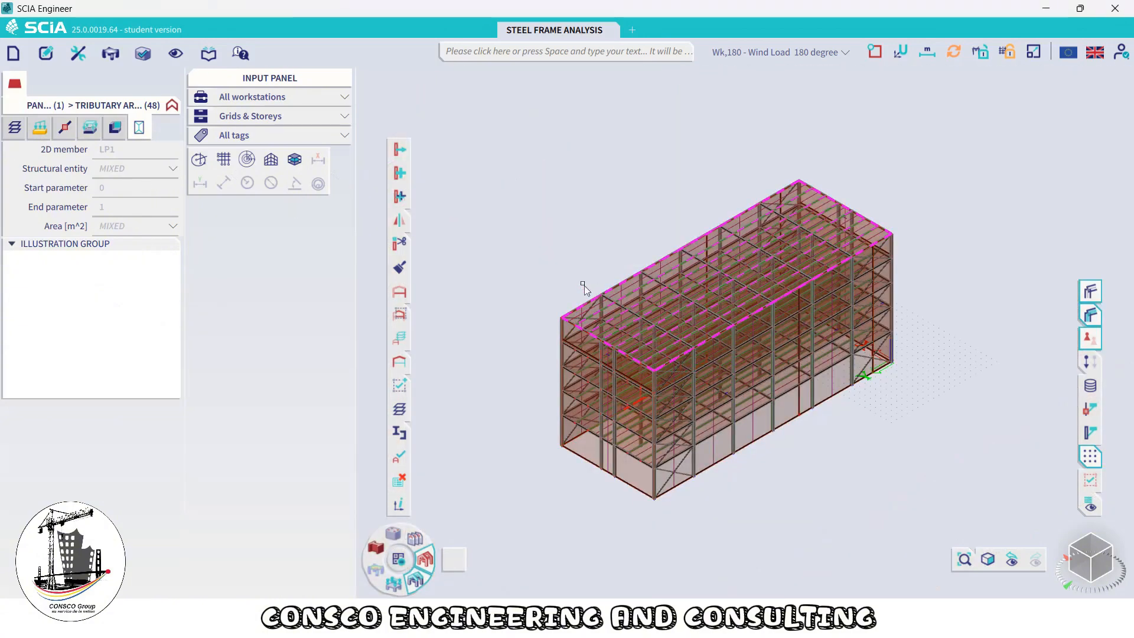
Select roof beam B429 without the panel and expand the selection to all members sharing its SECONDARY BEAMS cross-section
{"action": "scroll", "coordinate": [600, 319], "scroll_direction": "up", "scroll_amount": 5}
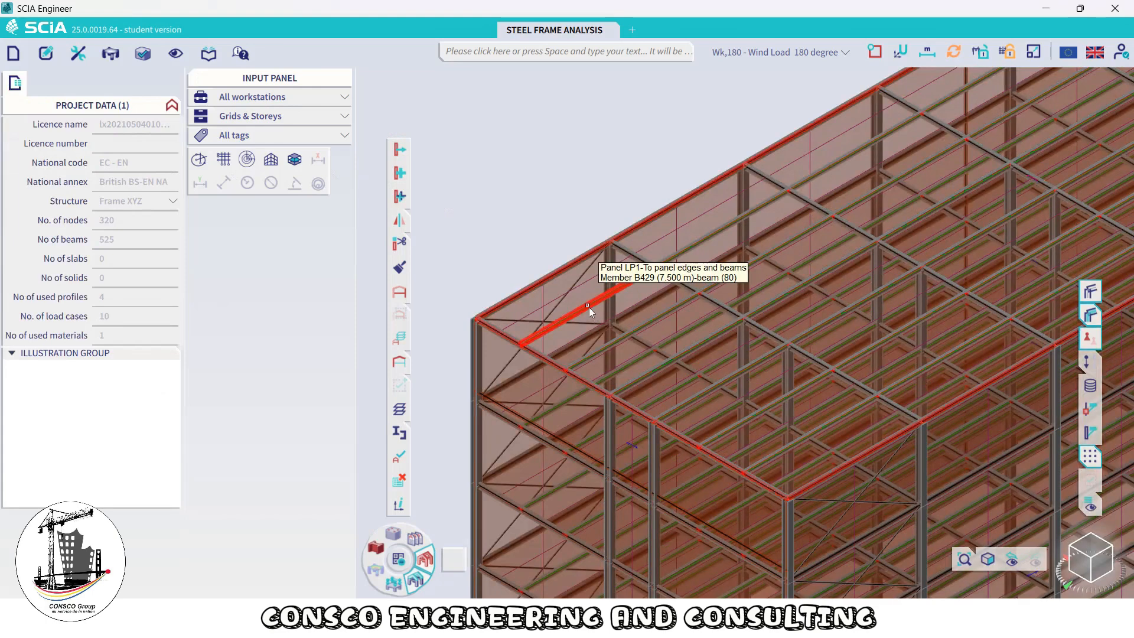
{"action": "left_click", "coordinate": [590, 308]}
{"action": "left_click", "coordinate": [630, 348]}
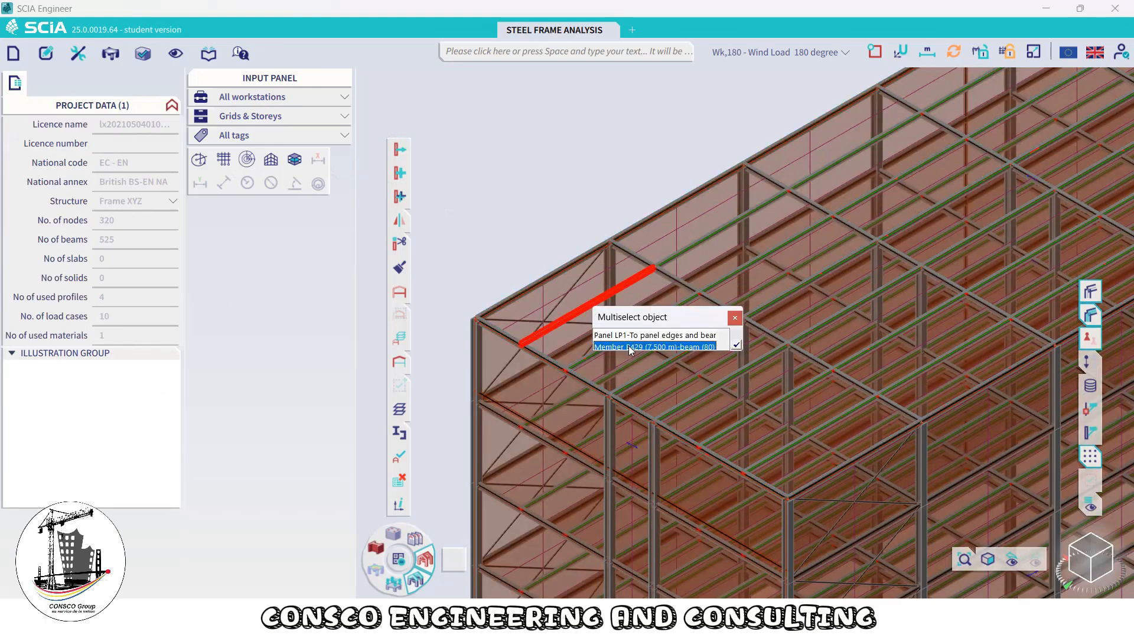
{"action": "left_click", "coordinate": [736, 345]}
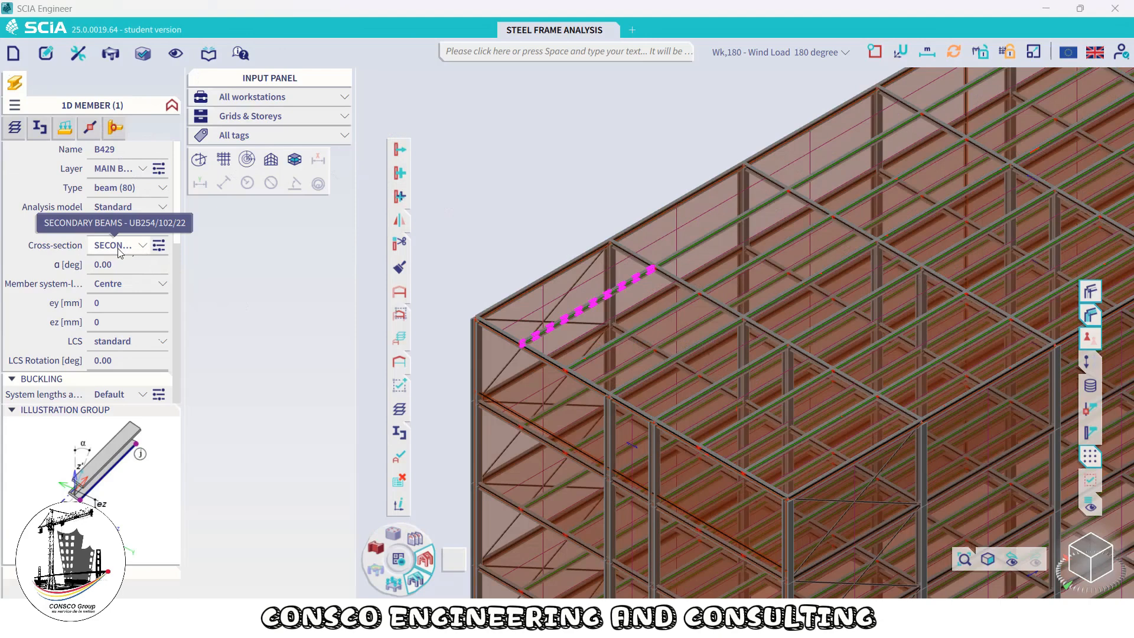
{"action": "right_click", "coordinate": [120, 251]}
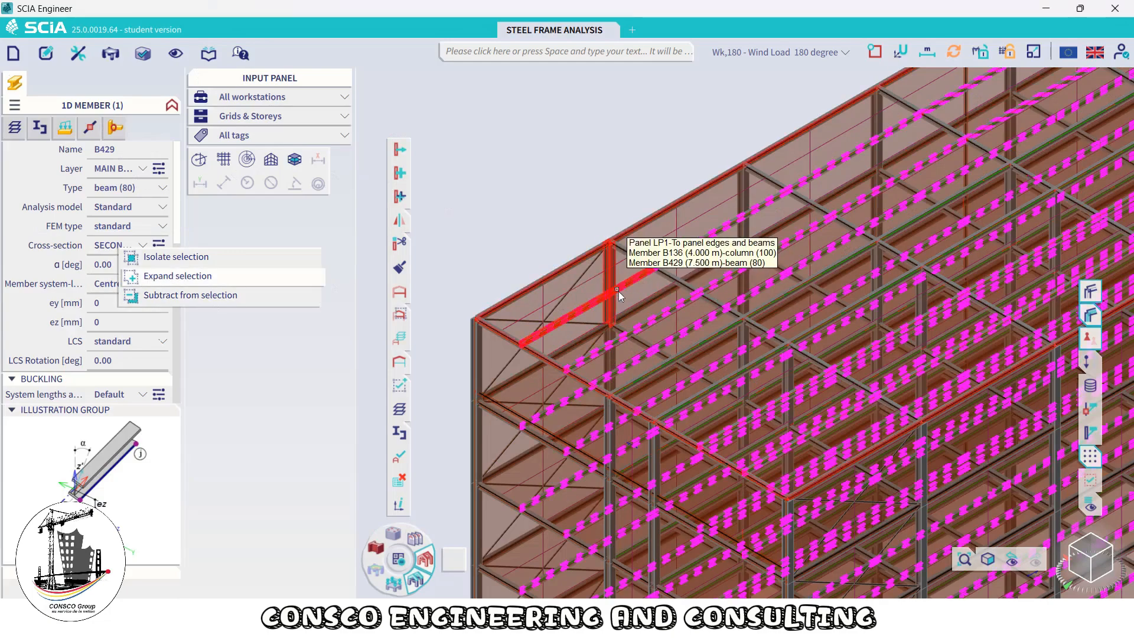
Examine the selected secondary beams on every storey of the frame, both close up and as a whole
{"action": "scroll", "coordinate": [618, 292], "scroll_direction": "down", "scroll_amount": 5}
{"action": "scroll", "coordinate": [762, 354], "scroll_direction": "up", "scroll_amount": 5}
{"action": "scroll", "coordinate": [771, 334], "scroll_direction": "down", "scroll_amount": 5}
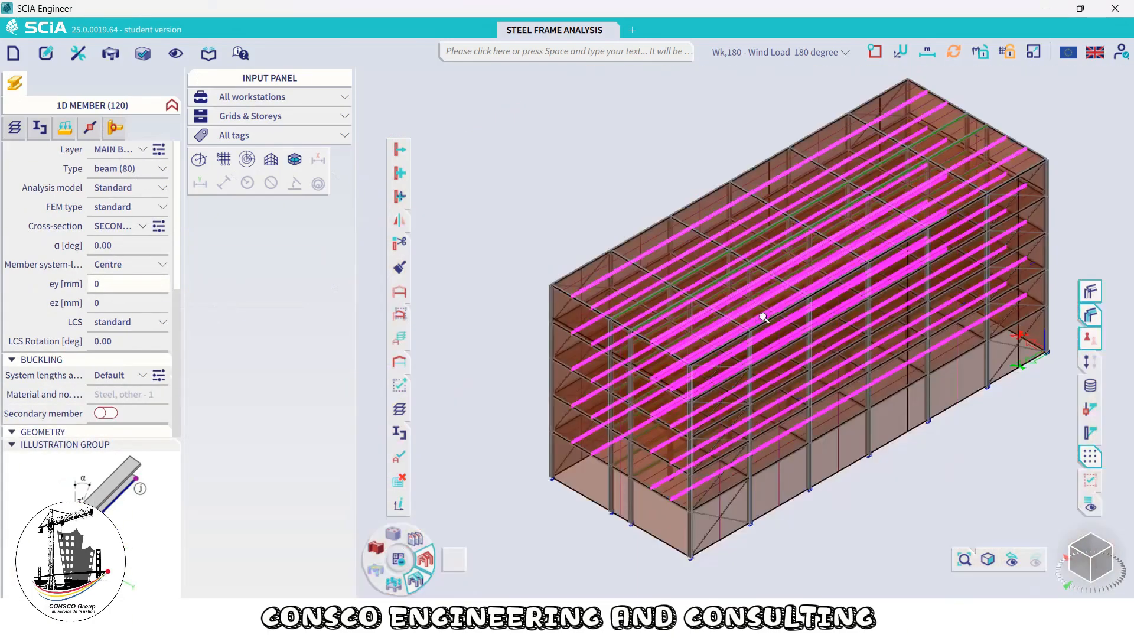
{"action": "scroll", "coordinate": [848, 197], "scroll_direction": "up", "scroll_amount": 5}
{"action": "scroll", "coordinate": [847, 196], "scroll_direction": "down", "scroll_amount": 5}
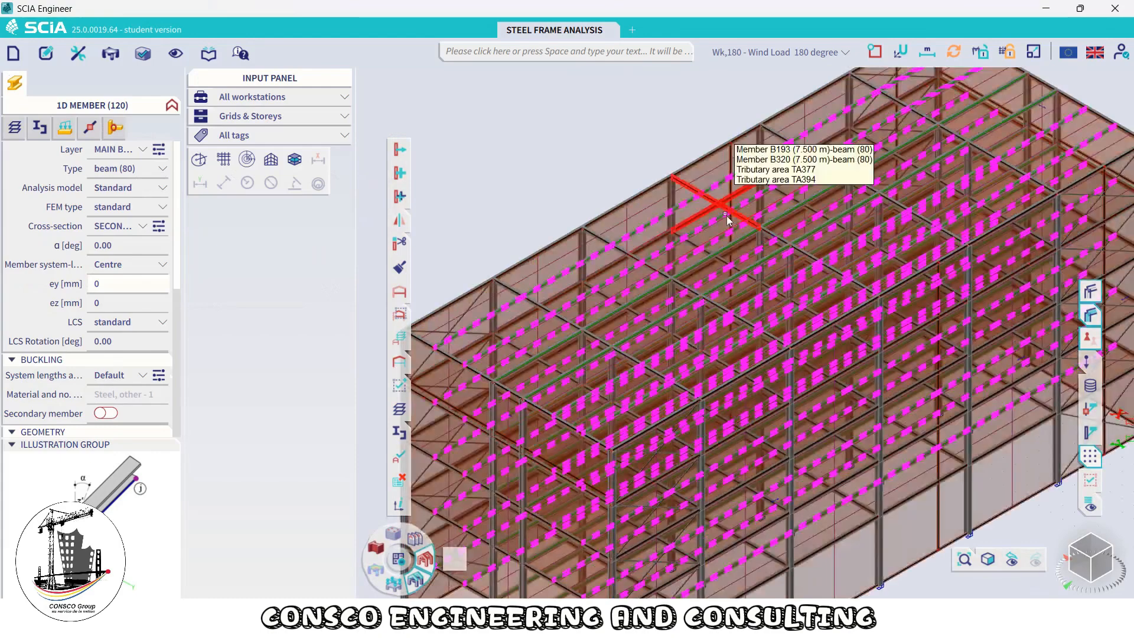
{"action": "scroll", "coordinate": [469, 326], "scroll_direction": "up", "scroll_amount": 5}
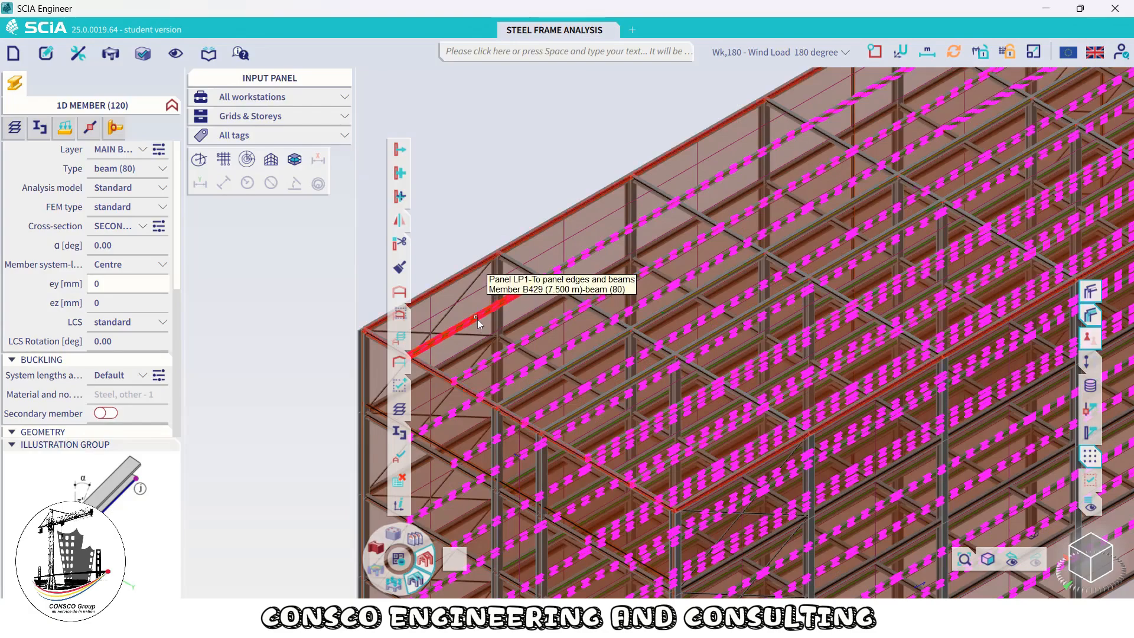
{"action": "scroll", "coordinate": [491, 316], "scroll_direction": "down", "scroll_amount": 5}
{"action": "scroll", "coordinate": [601, 439], "scroll_direction": "up", "scroll_amount": 5}
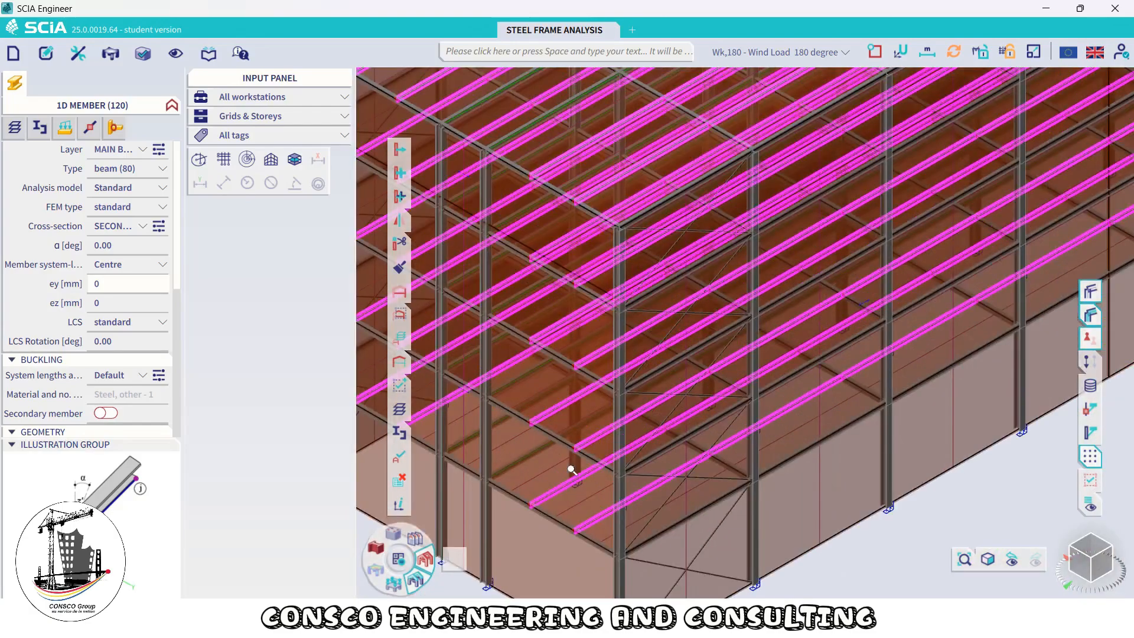
{"action": "scroll", "coordinate": [569, 462], "scroll_direction": "down", "scroll_amount": 5}
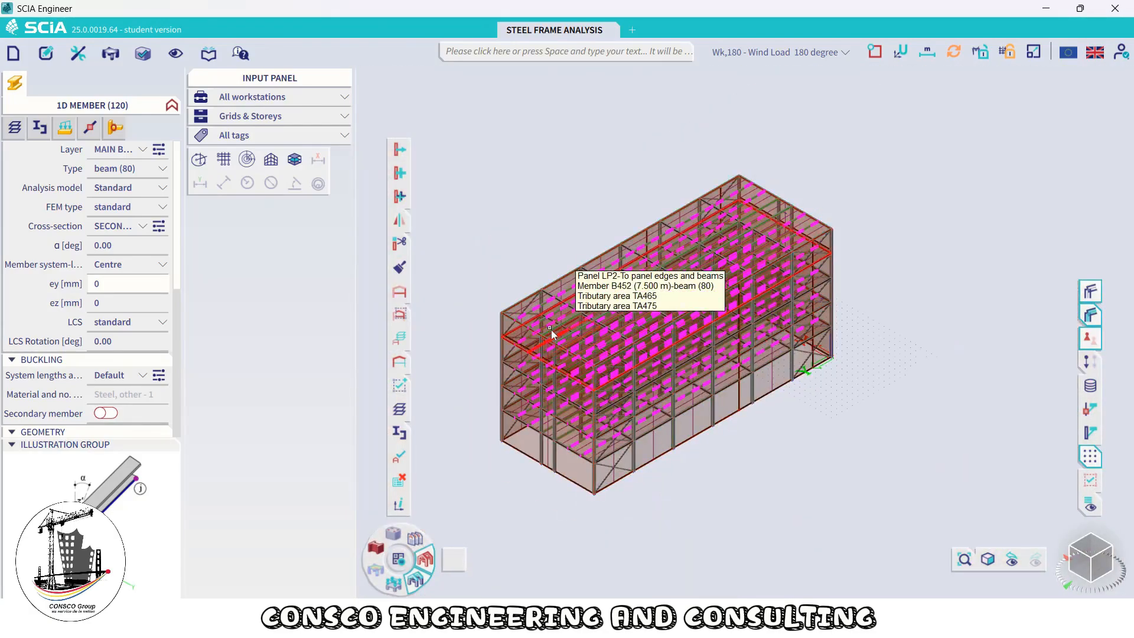
Try to isolate the secondary beams by cross-section and toggle the model's visibility, then bring the full model back into view
{"action": "right_click", "coordinate": [121, 231]}
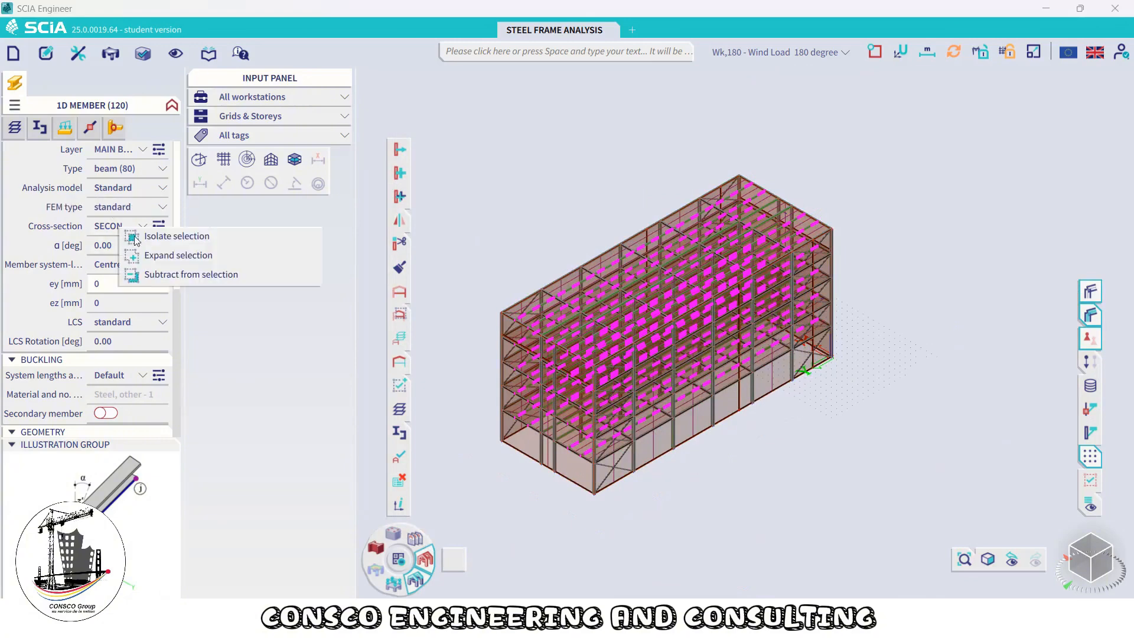
{"action": "left_click", "coordinate": [177, 241]}
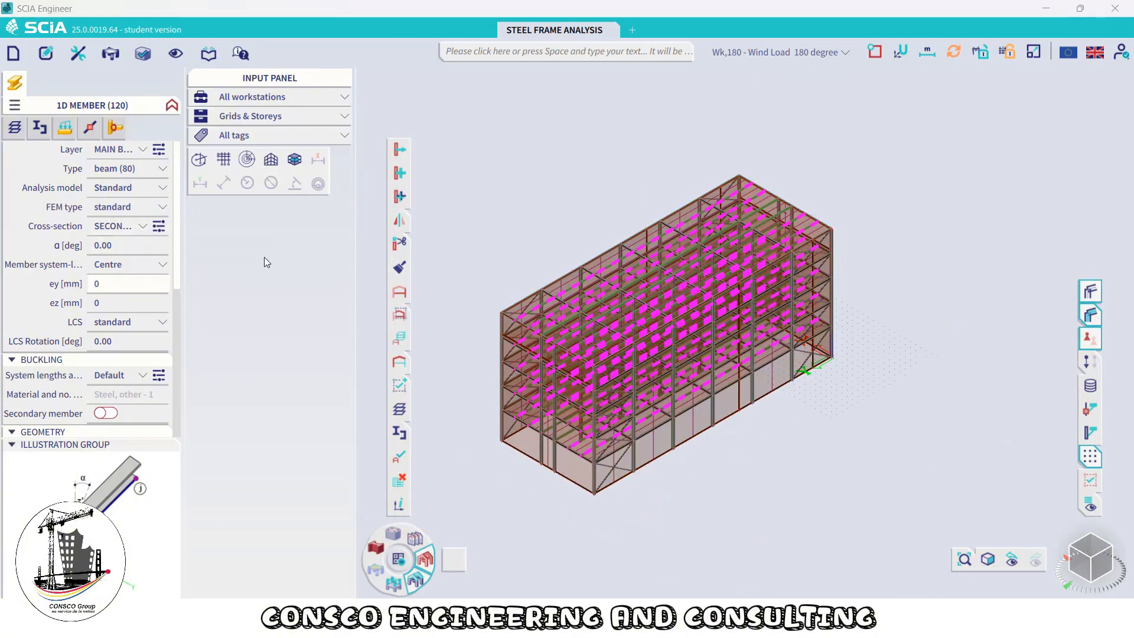
{"action": "left_click", "coordinate": [399, 291]}
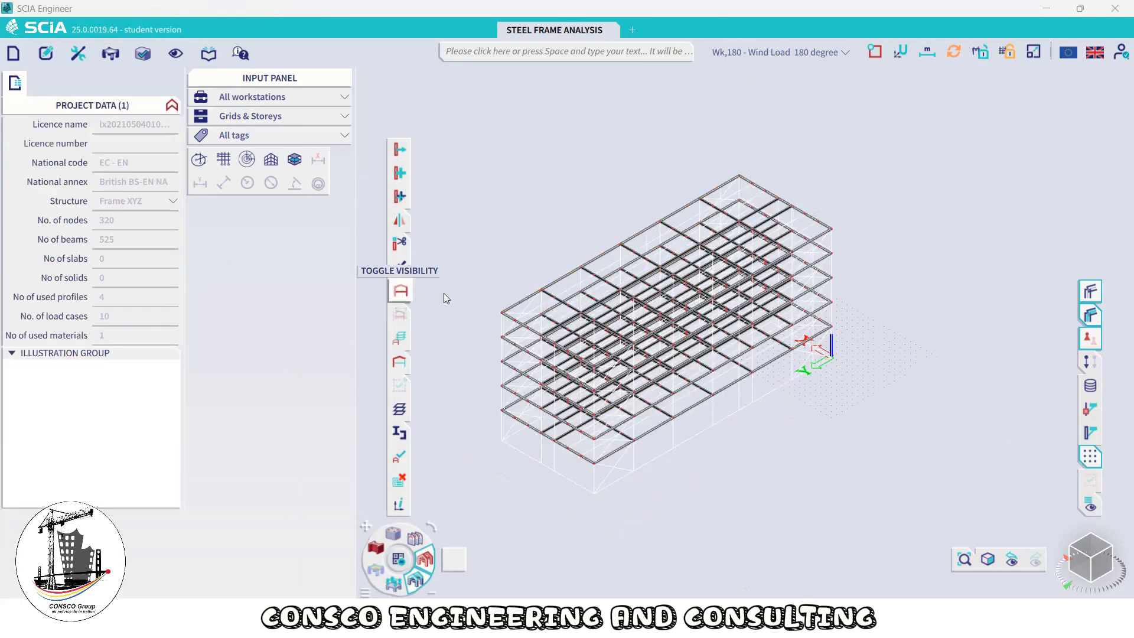
{"action": "left_click", "coordinate": [400, 298]}
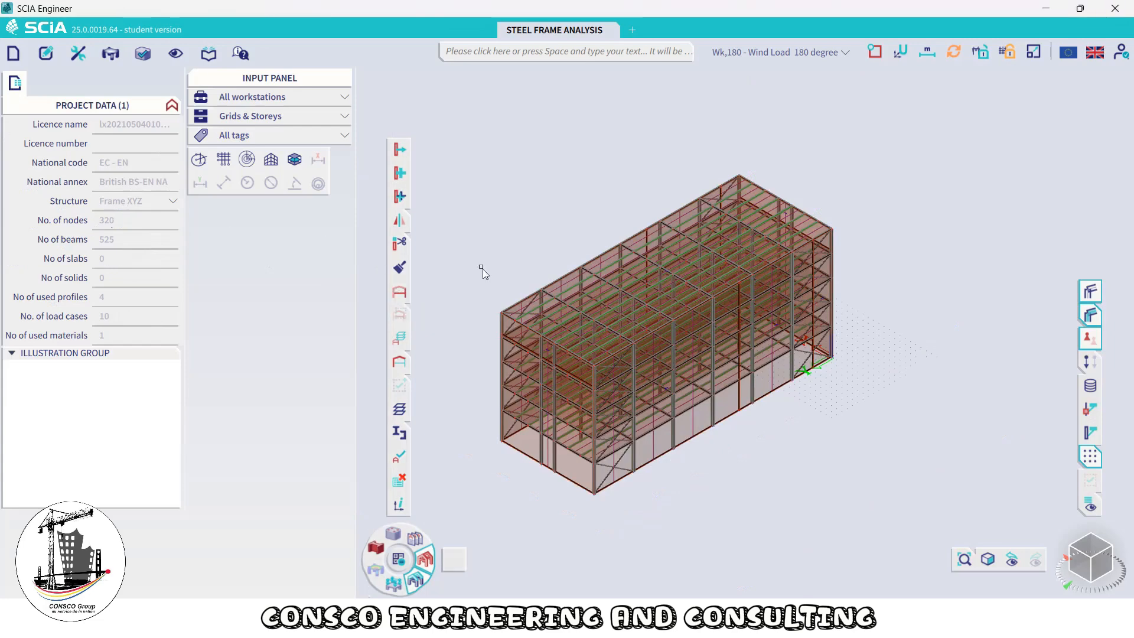
Select only roof beam B429 without the panel and isolate the selection by its cross-section
{"action": "scroll", "coordinate": [549, 309], "scroll_direction": "up", "scroll_amount": 4}
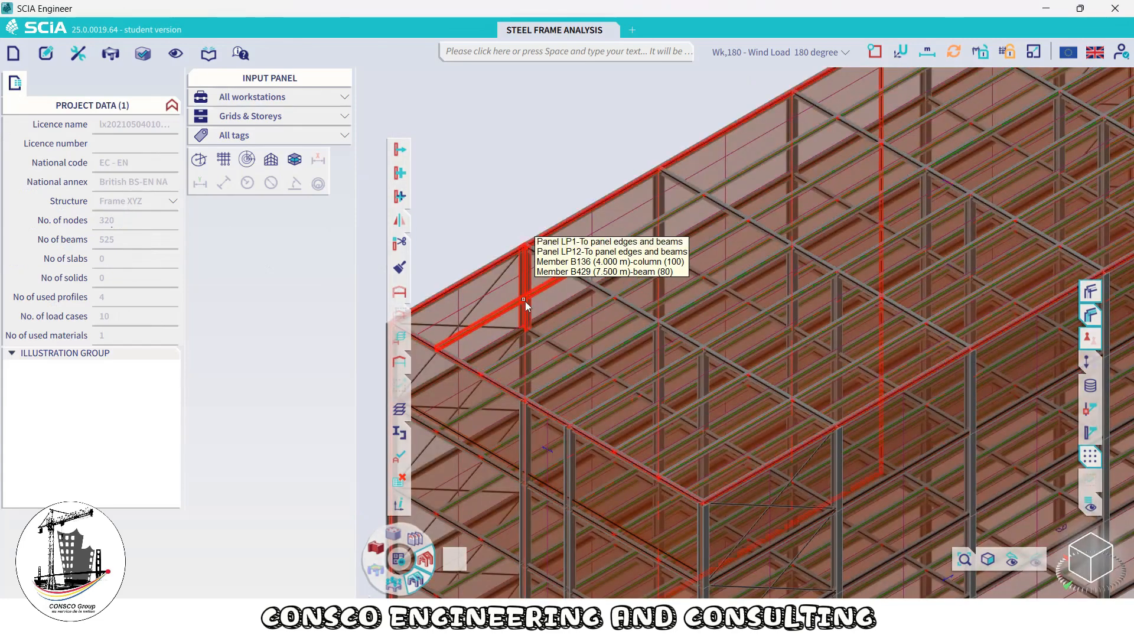
{"action": "left_click", "coordinate": [509, 310]}
{"action": "left_click", "coordinate": [576, 348]}
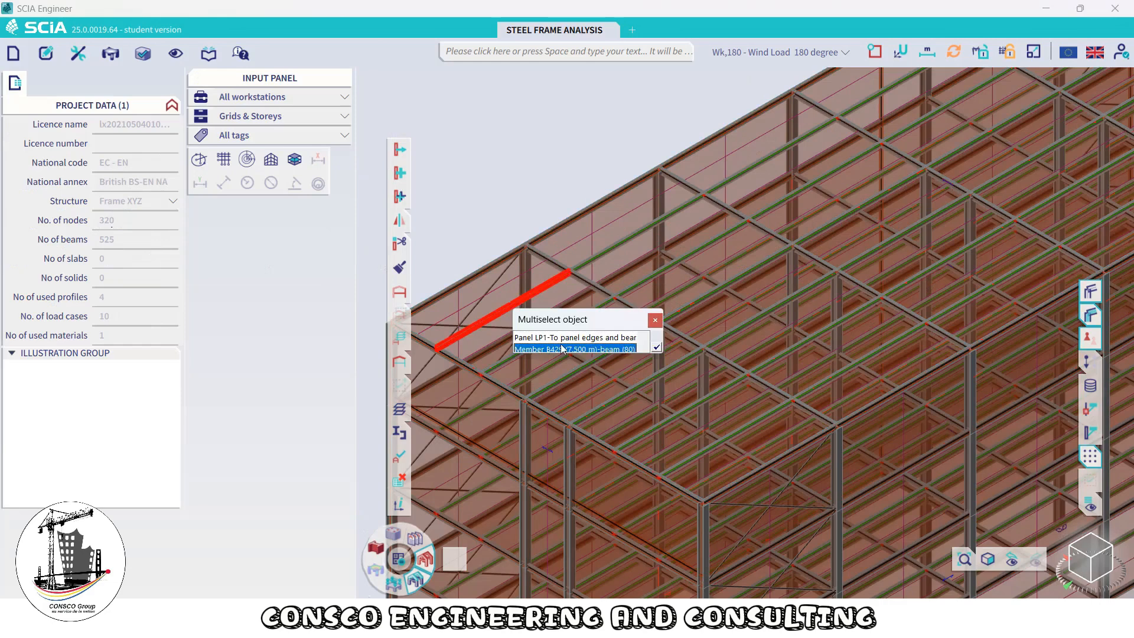
{"action": "left_click", "coordinate": [656, 348]}
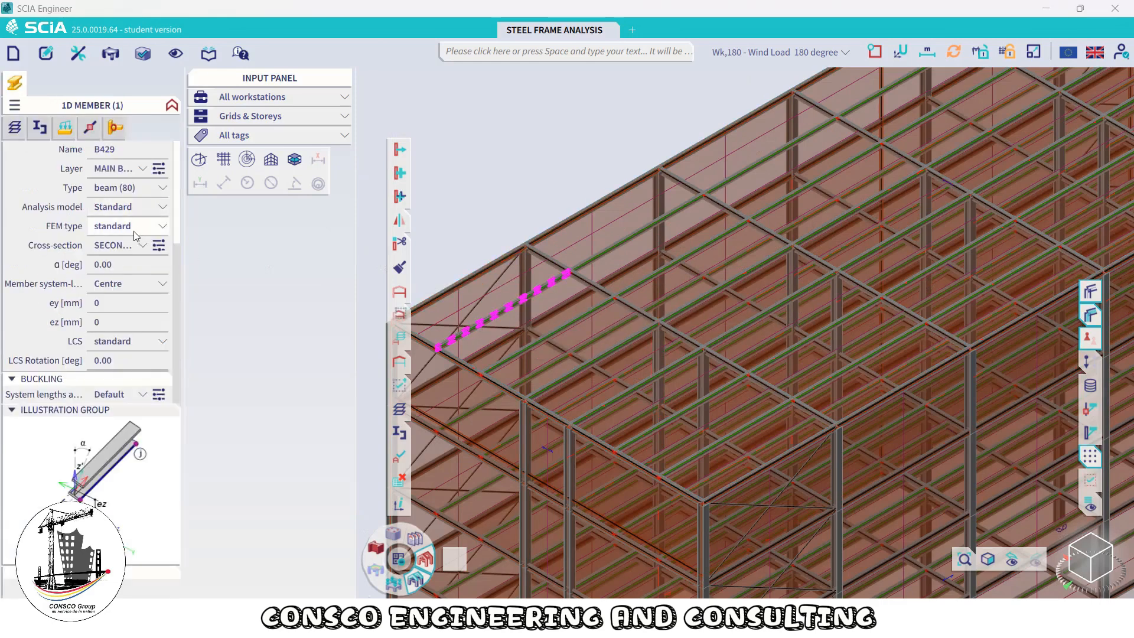
{"action": "right_click", "coordinate": [111, 244]}
{"action": "left_click", "coordinate": [163, 254]}
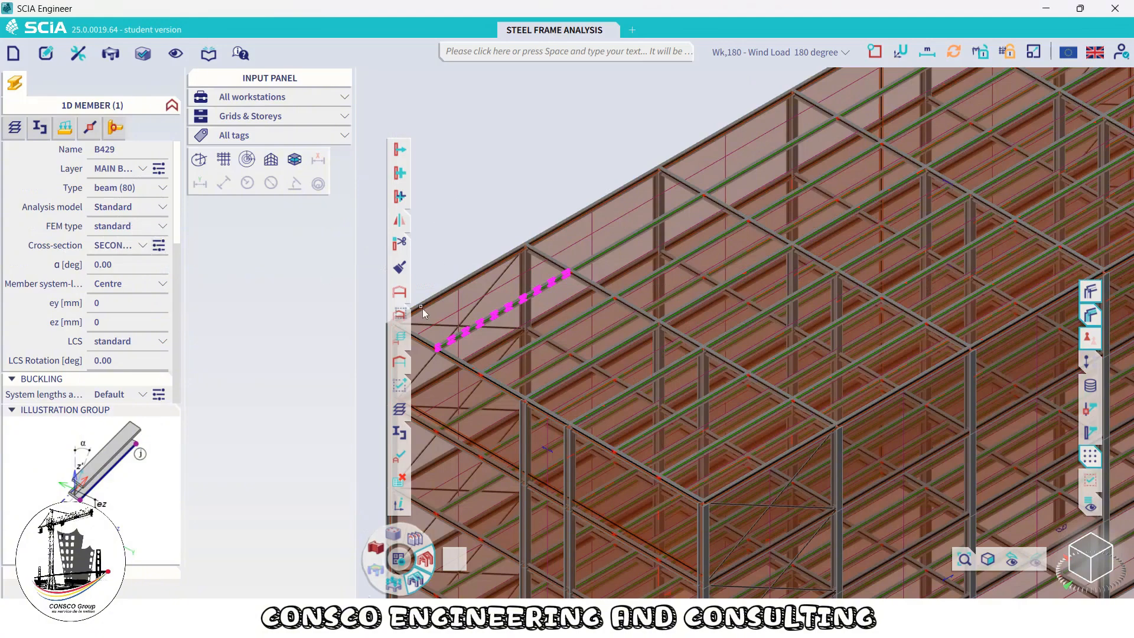
Hide everything except the selected beam B429, leaving the selection unsaved
{"action": "left_click", "coordinate": [400, 384]}
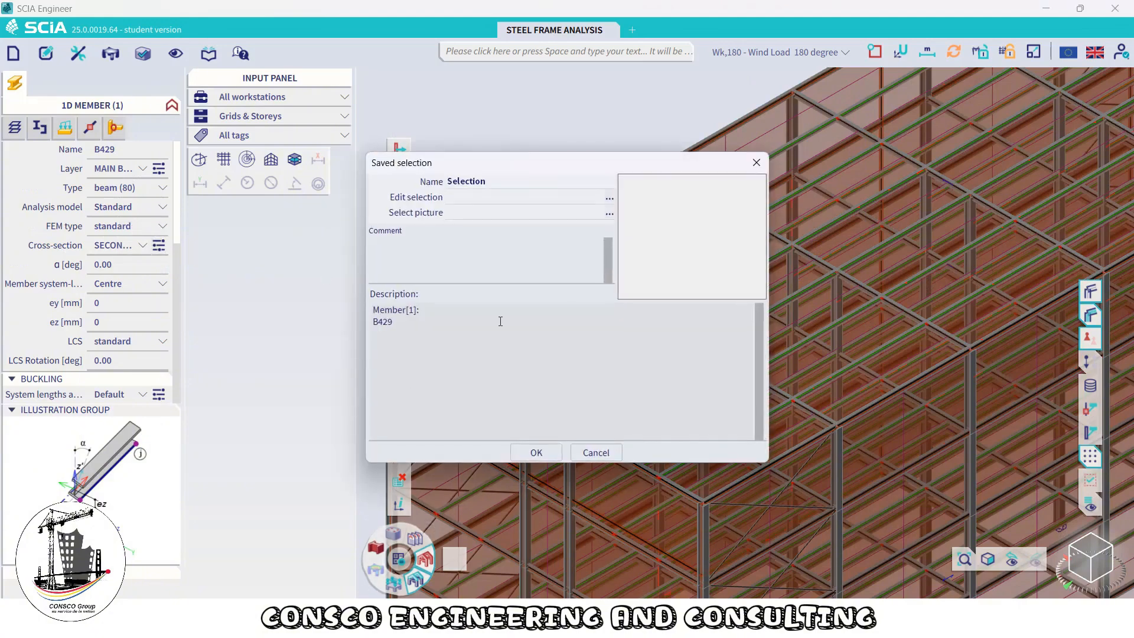
{"action": "left_click", "coordinate": [759, 161]}
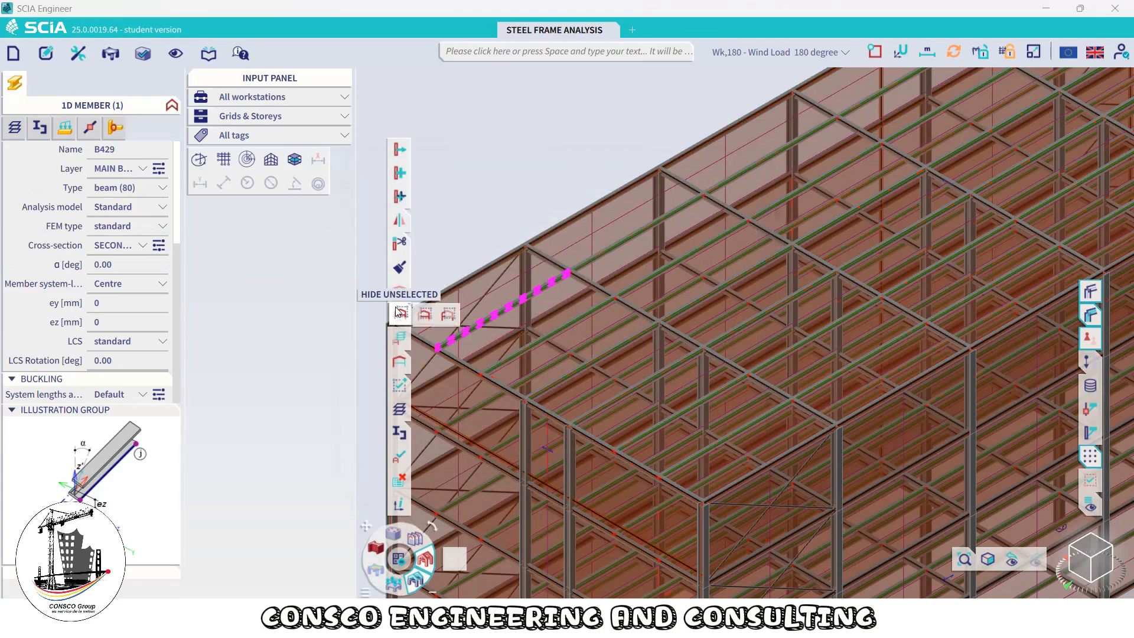
{"action": "mouse_move", "coordinate": [400, 313]}
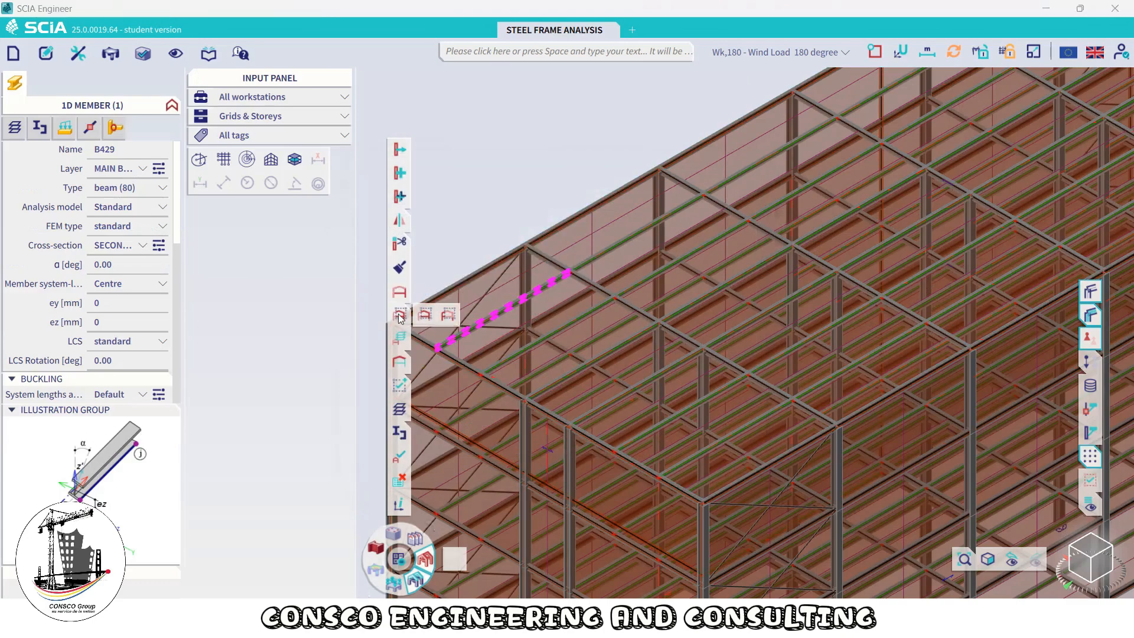
{"action": "left_click", "coordinate": [425, 314]}
{"action": "scroll", "coordinate": [520, 218], "scroll_direction": "down", "scroll_amount": 3}
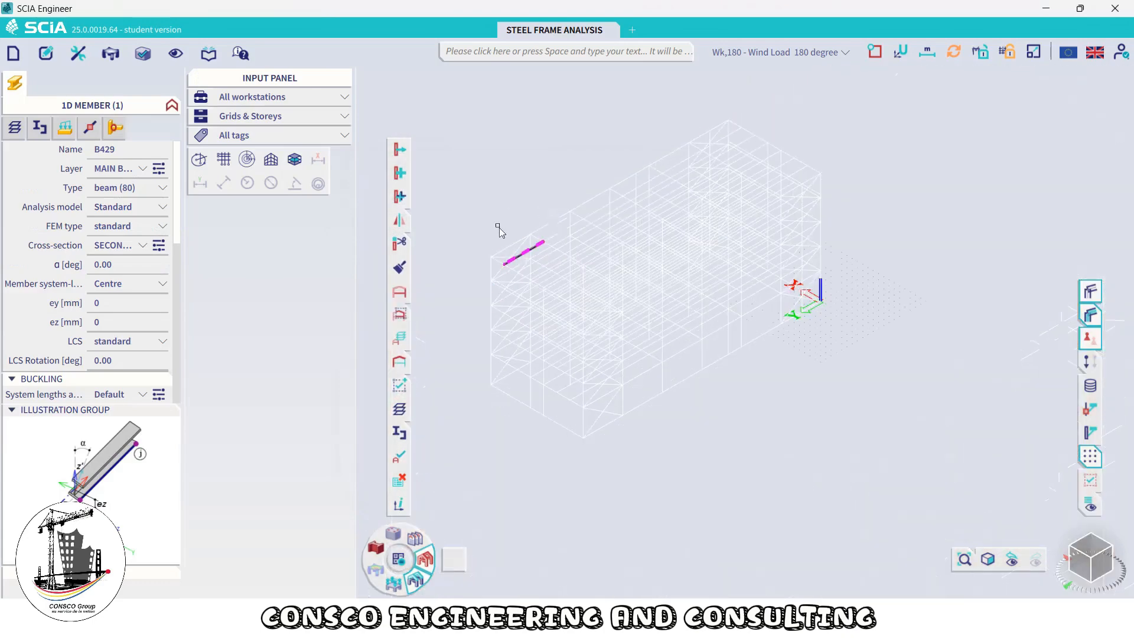
{"action": "scroll", "coordinate": [555, 255], "scroll_direction": "up", "scroll_amount": 3}
{"action": "mouse_move", "coordinate": [407, 319]}
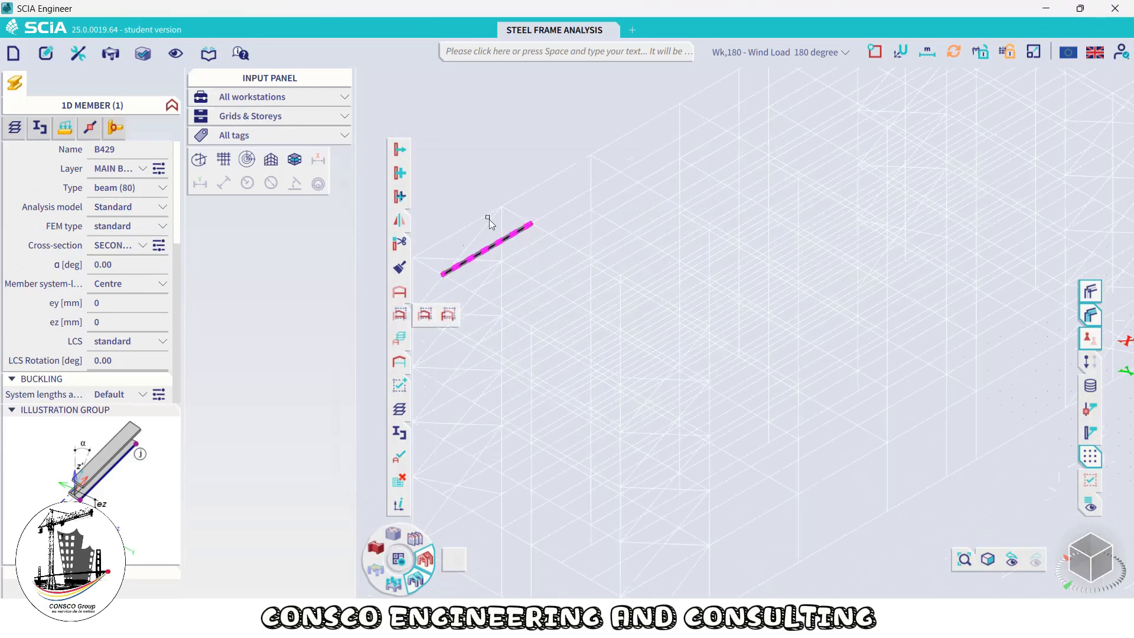
{"action": "scroll", "coordinate": [488, 242], "scroll_direction": "up", "scroll_amount": 2}
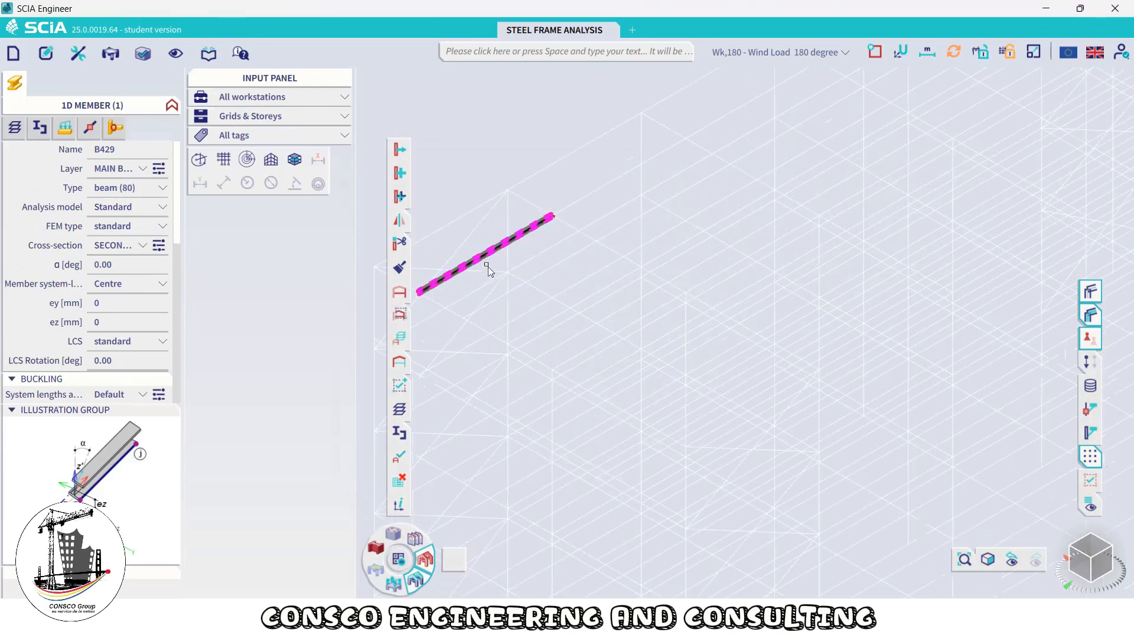
Try to expand the selection from B429 by cross-section with the other members hidden, and restore the full model's visibility
{"action": "right_click", "coordinate": [115, 247]}
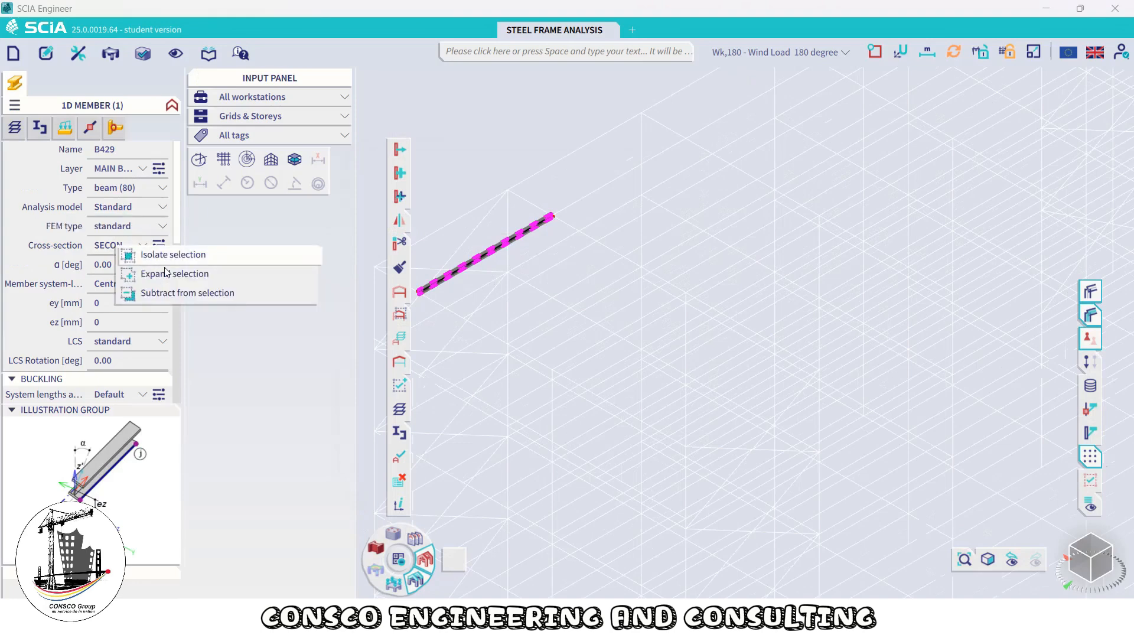
{"action": "left_click", "coordinate": [173, 272]}
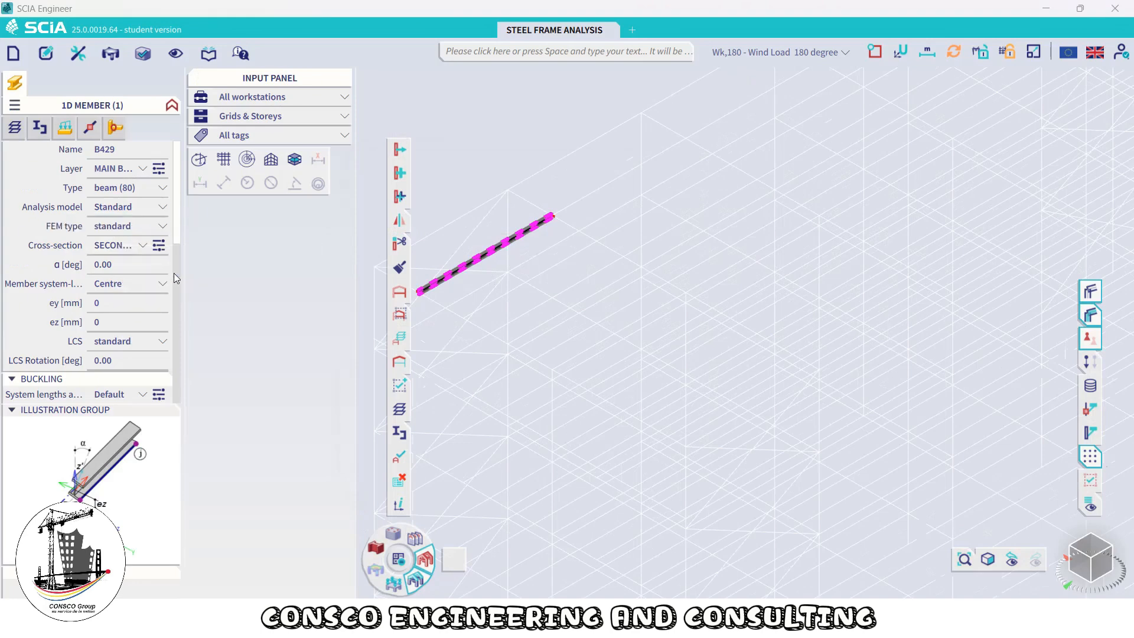
{"action": "left_click", "coordinate": [402, 317]}
{"action": "left_click", "coordinate": [399, 290]}
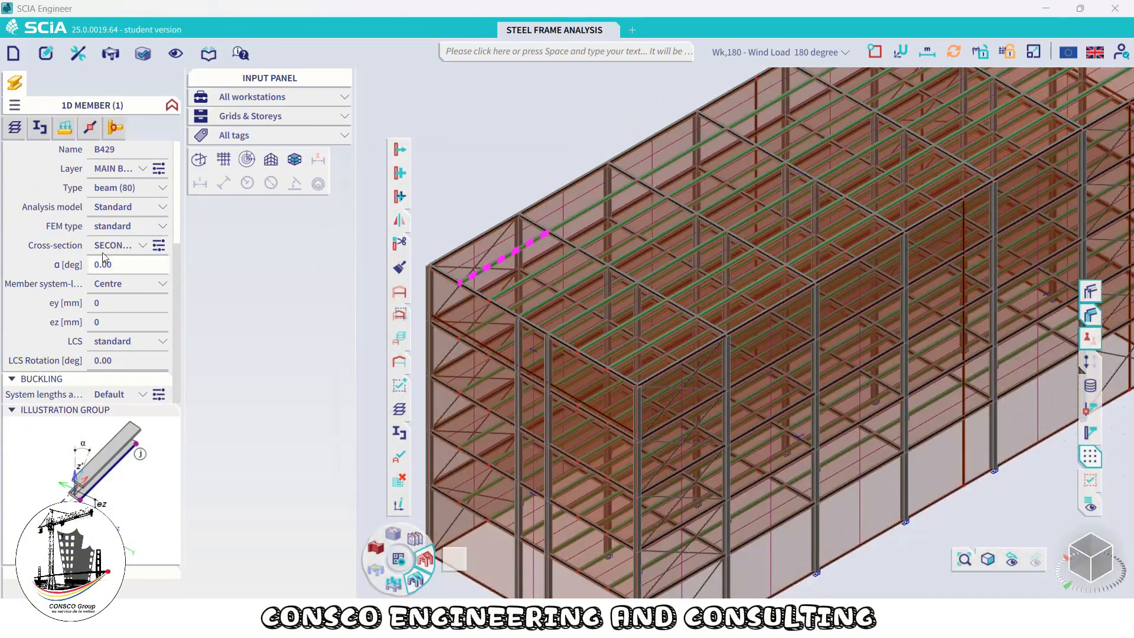
Expand the selection to all members with the SECONDARY BEAMS - UB254/102/22 cross-section and hide everything unselected
{"action": "right_click", "coordinate": [108, 247]}
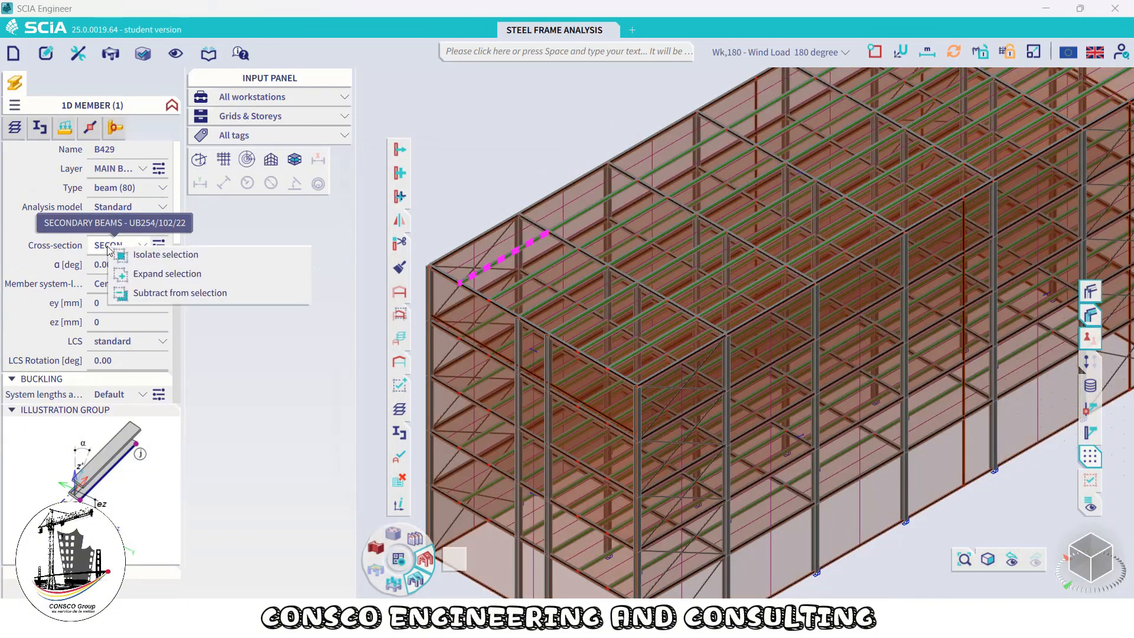
{"action": "left_click", "coordinate": [308, 274]}
{"action": "mouse_move", "coordinate": [402, 314]}
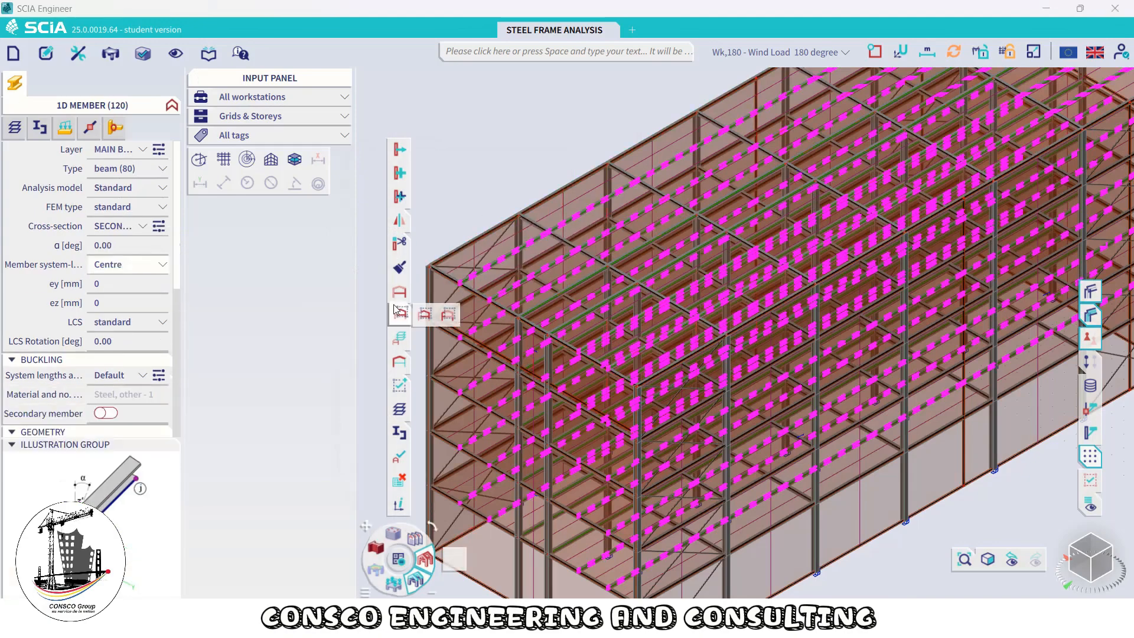
{"action": "left_click", "coordinate": [425, 315]}
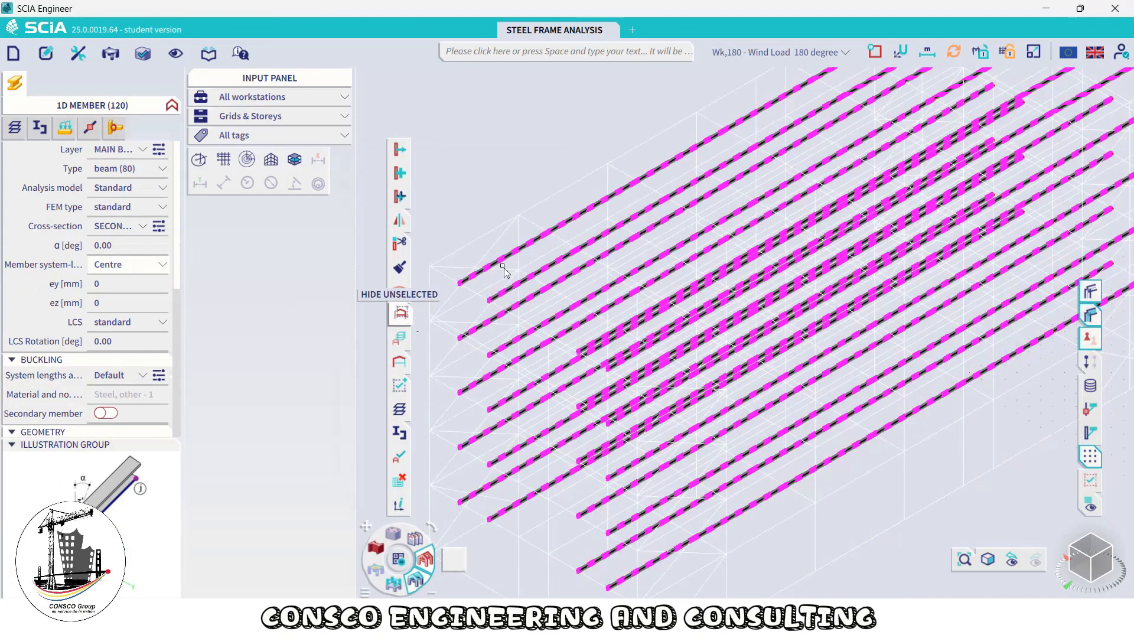
{"action": "scroll", "coordinate": [504, 270], "scroll_direction": "down", "scroll_amount": 5}
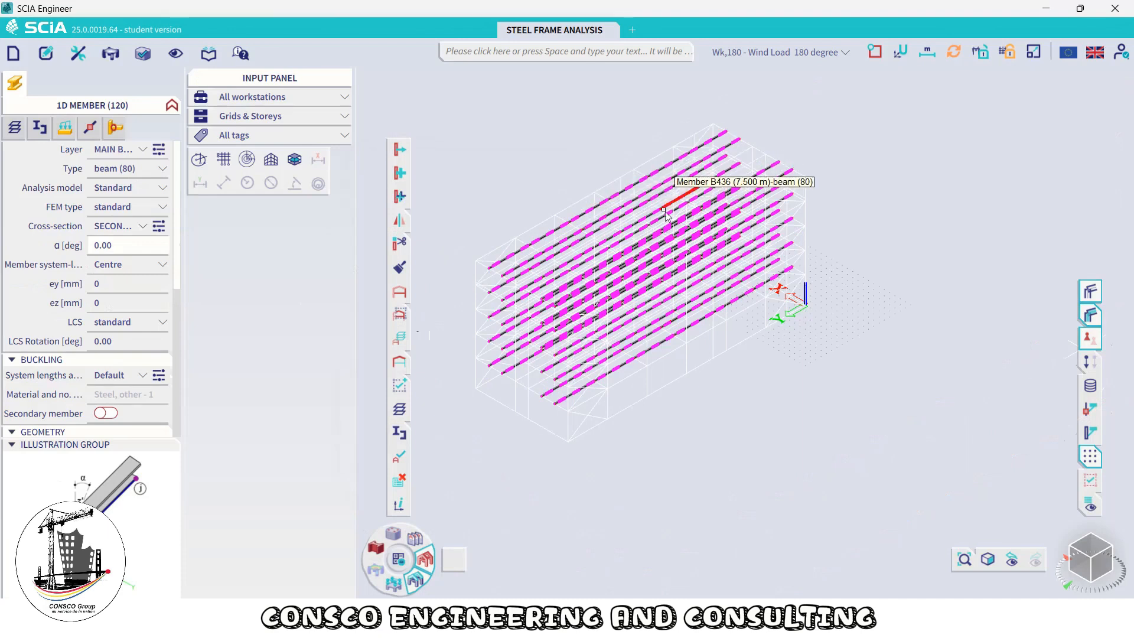
Clear the member selection and inspect the isolated secondary beams up close around the end of beam B429
{"action": "scroll", "coordinate": [530, 242], "scroll_direction": "up", "scroll_amount": 4}
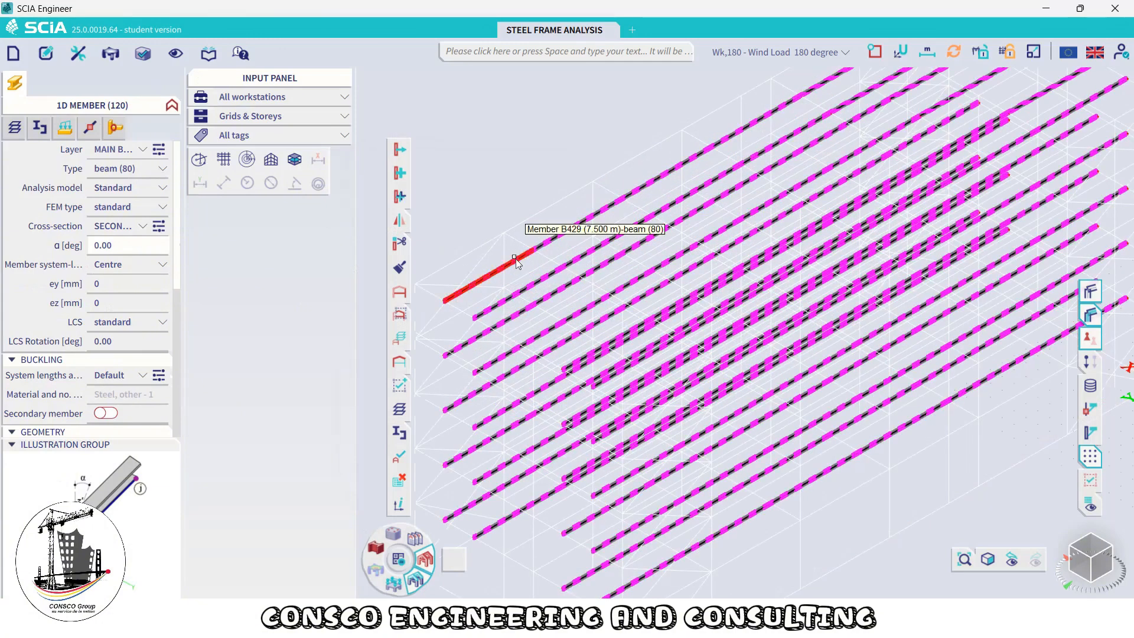
{"action": "key", "text": "Escape"}
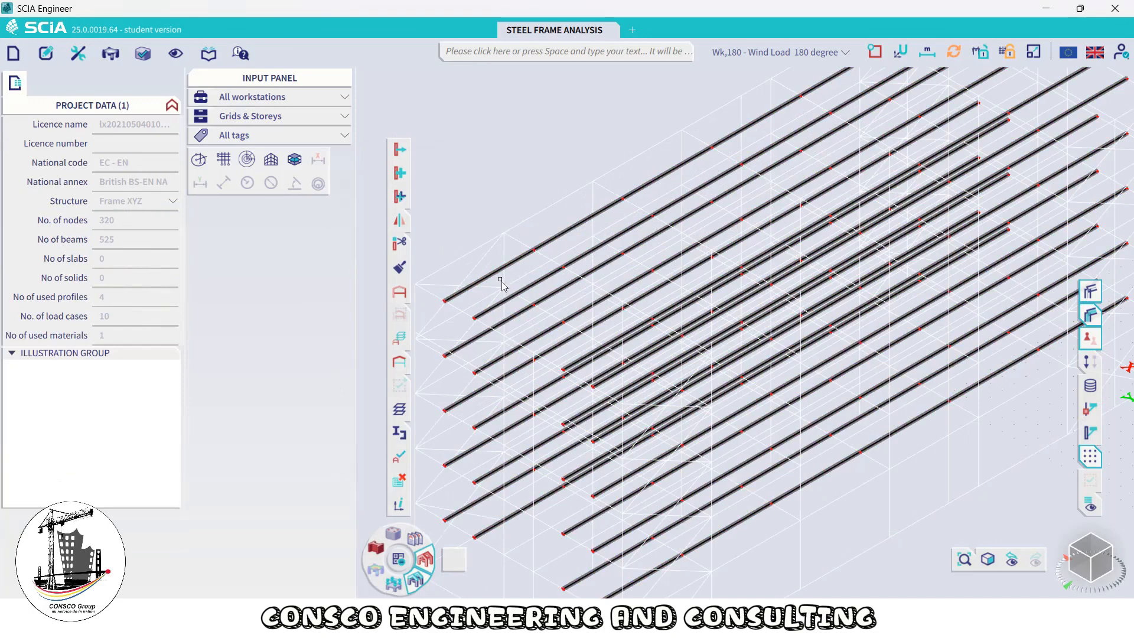
{"action": "scroll", "coordinate": [501, 282], "scroll_direction": "up", "scroll_amount": 2}
{"action": "scroll", "coordinate": [548, 253], "scroll_direction": "up", "scroll_amount": 3}
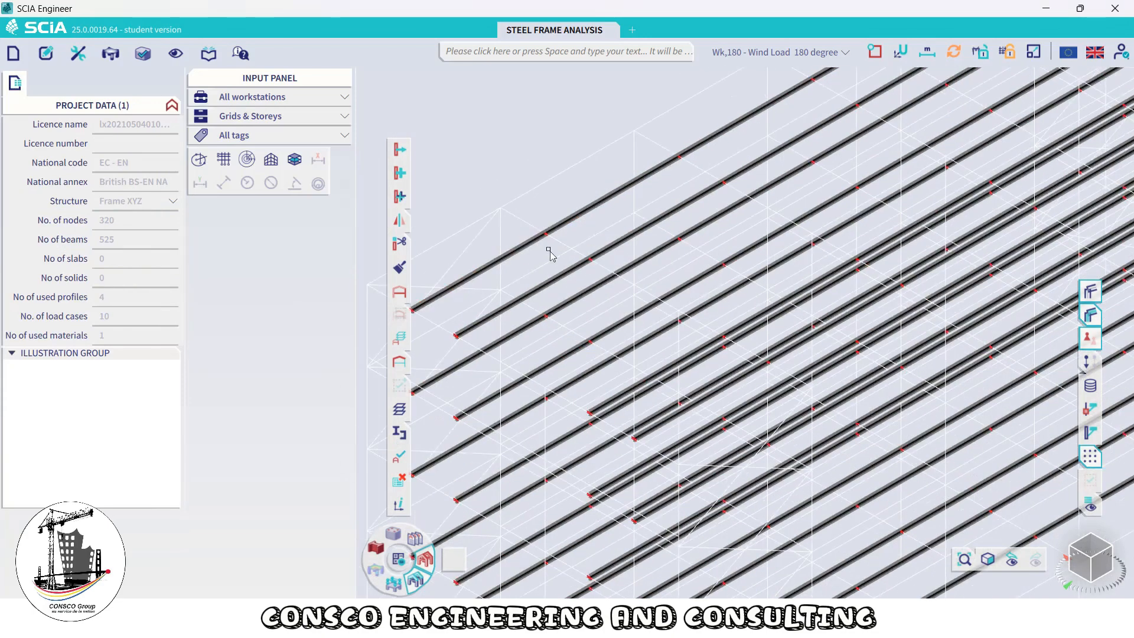
{"action": "scroll", "coordinate": [541, 195], "scroll_direction": "down", "scroll_amount": 3}
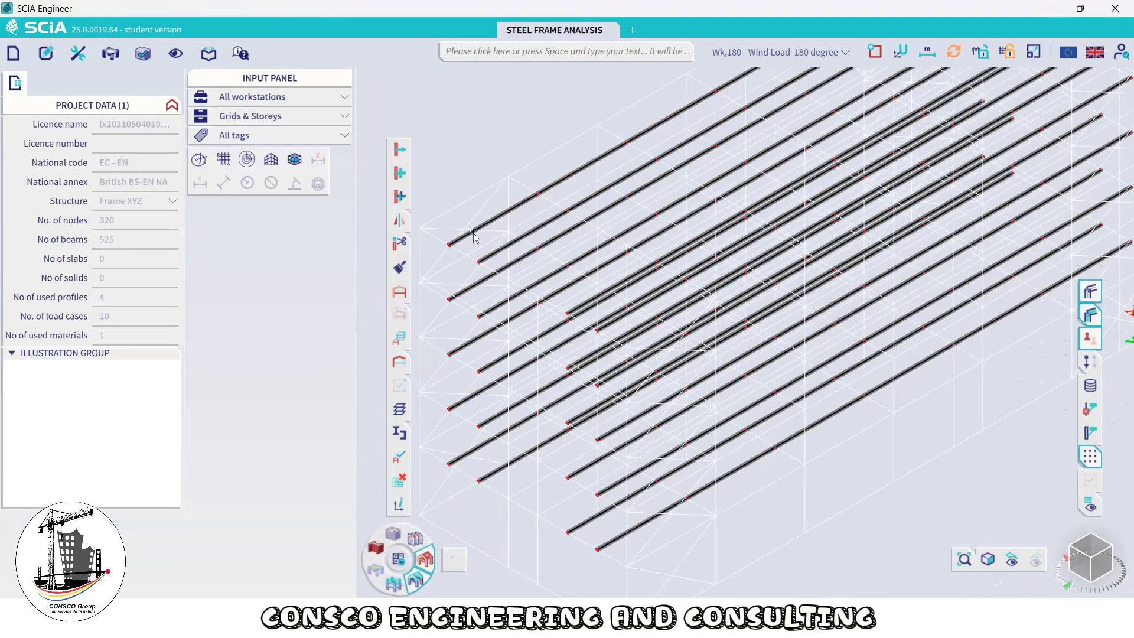
{"action": "scroll", "coordinate": [479, 236], "scroll_direction": "up", "scroll_amount": 3}
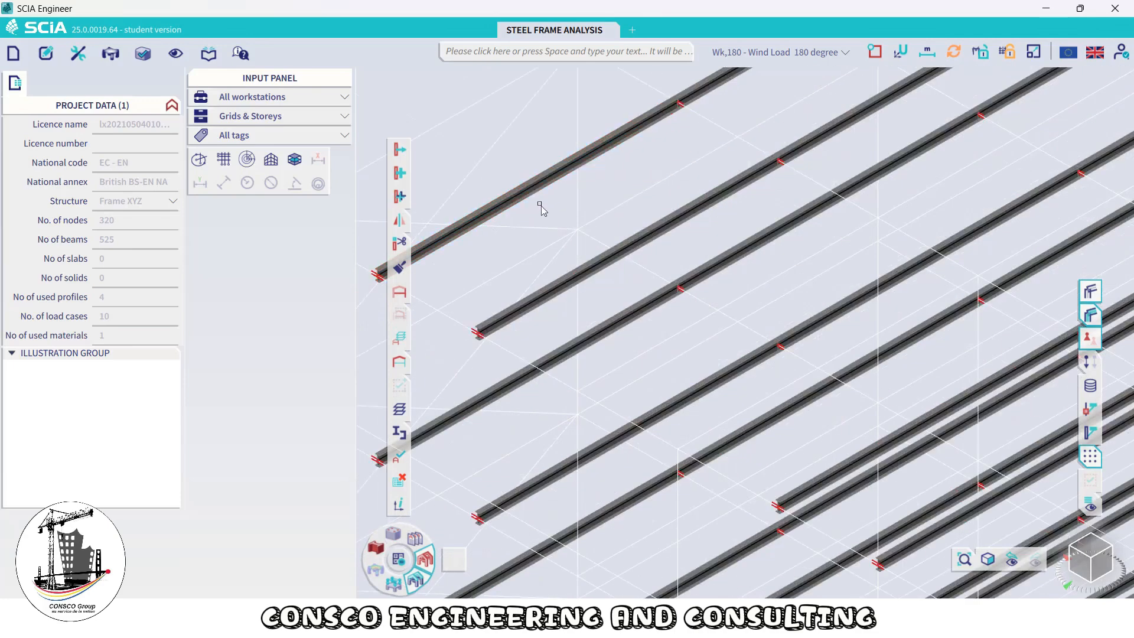
{"action": "scroll", "coordinate": [540, 208], "scroll_direction": "down", "scroll_amount": 5}
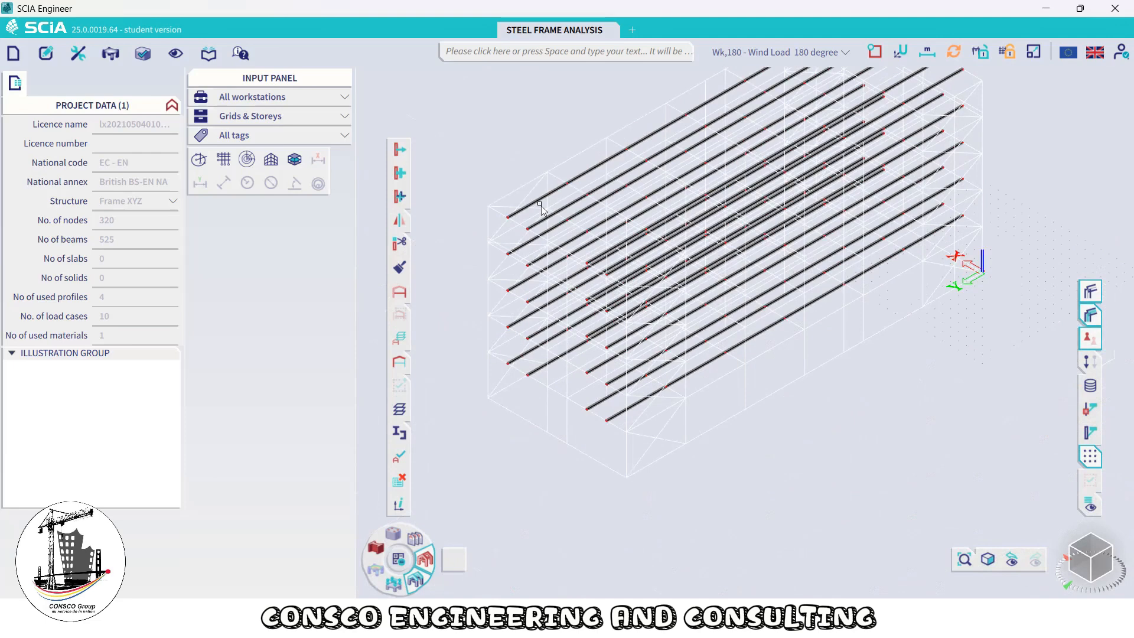
{"action": "scroll", "coordinate": [541, 205], "scroll_direction": "up", "scroll_amount": 5}
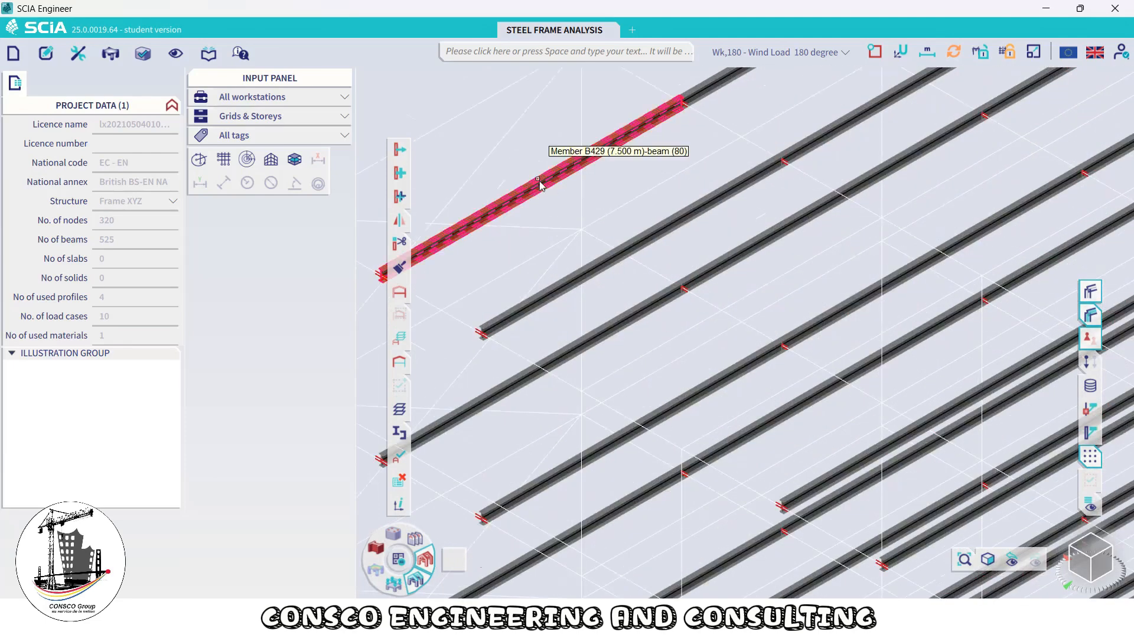
Select only beam B429 and examine its structural model, cross-section, system-line and LCS properties
{"action": "left_click", "coordinate": [537, 181]}
{"action": "scroll", "coordinate": [92, 237], "scroll_direction": "down", "scroll_amount": 3}
{"action": "scroll", "coordinate": [91, 236], "scroll_direction": "down", "scroll_amount": 3}
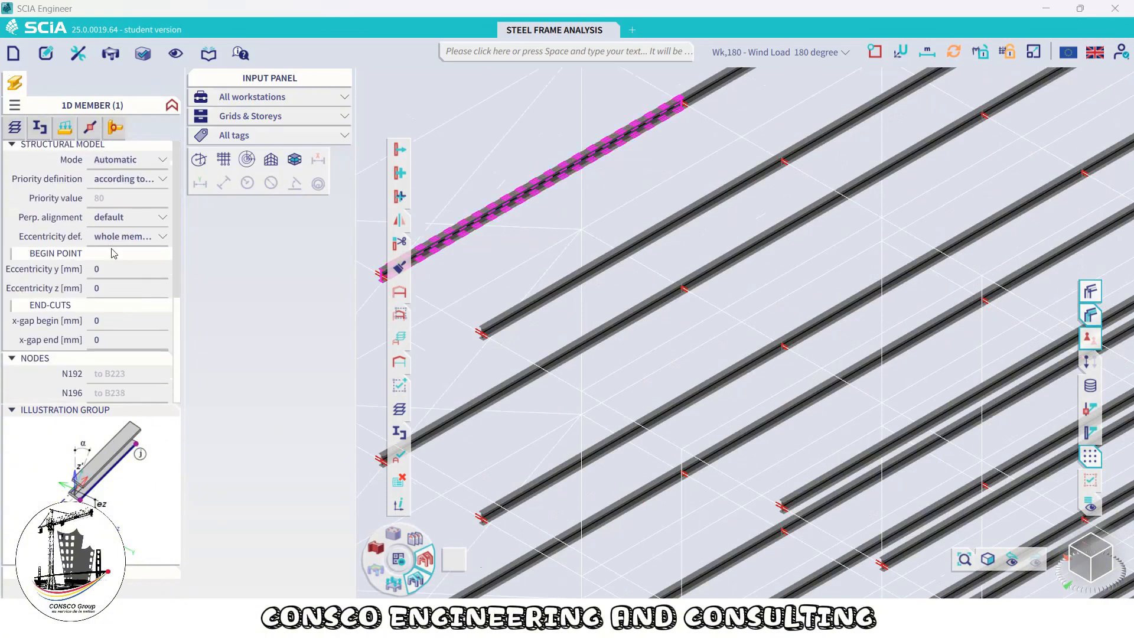
{"action": "scroll", "coordinate": [142, 311], "scroll_direction": "up", "scroll_amount": 6}
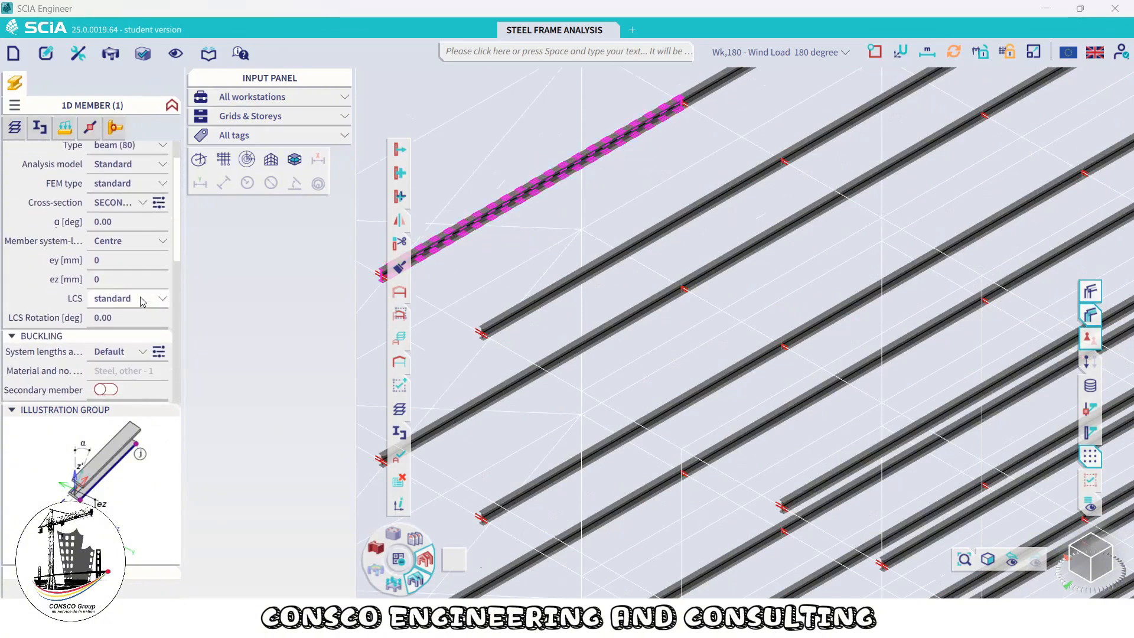
{"action": "left_click", "coordinate": [142, 299]}
{"action": "left_click", "coordinate": [45, 300]}
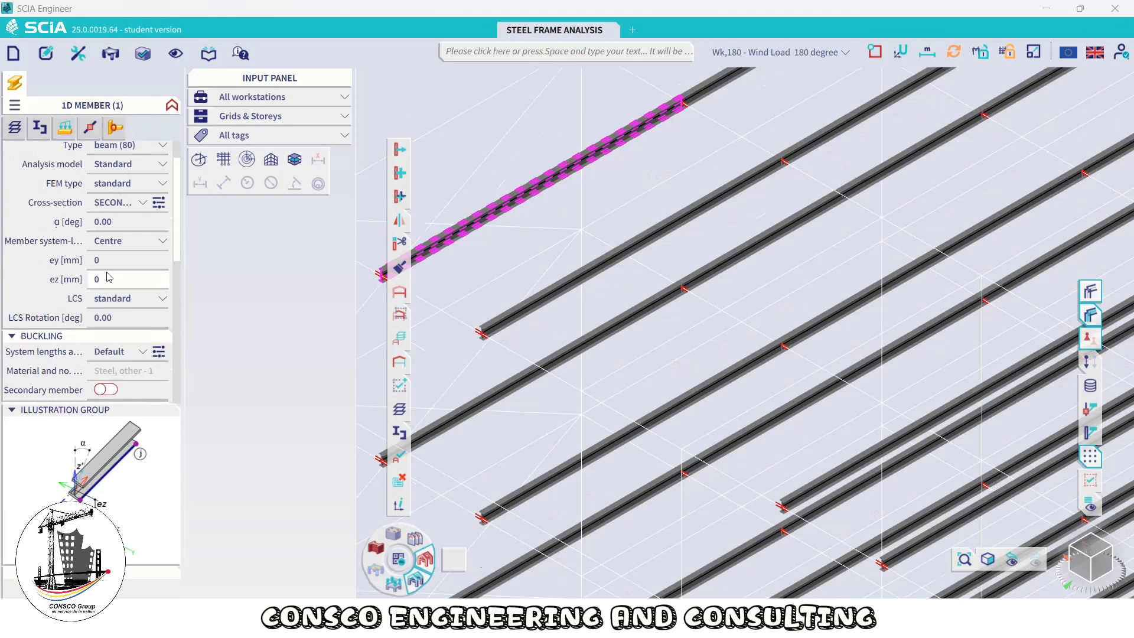
Examine beam B429's buckling, geometry, eccentricity, end-cut and node properties
{"action": "scroll", "coordinate": [112, 269], "scroll_direction": "down", "scroll_amount": 1}
{"action": "scroll", "coordinate": [125, 246], "scroll_direction": "down", "scroll_amount": 1}
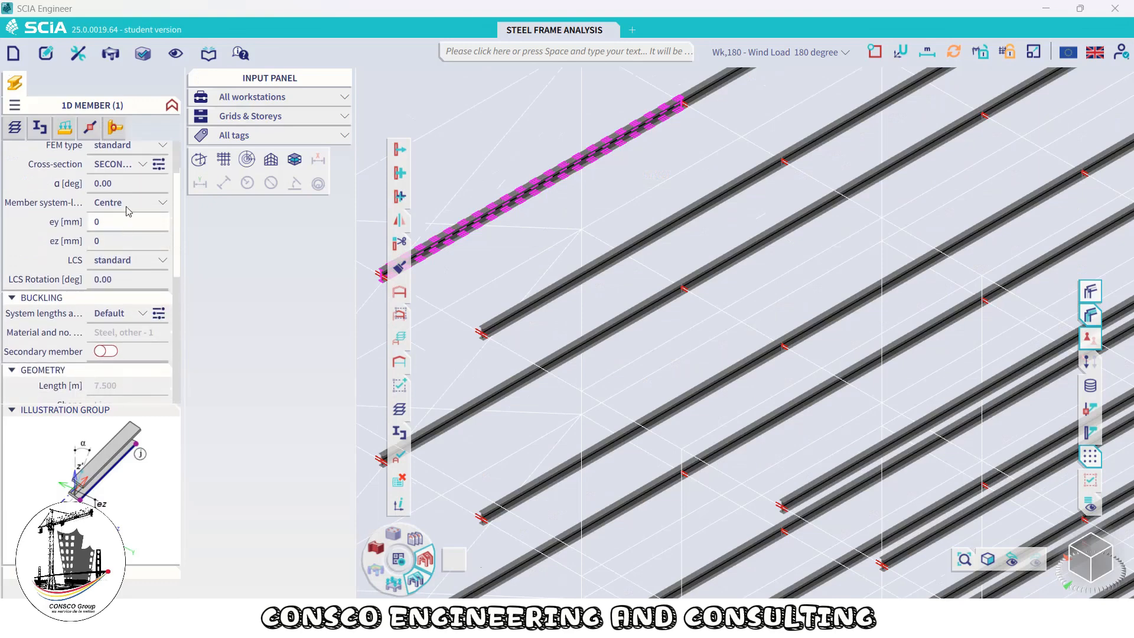
{"action": "scroll", "coordinate": [128, 282], "scroll_direction": "down", "scroll_amount": 4}
{"action": "scroll", "coordinate": [128, 282], "scroll_direction": "down", "scroll_amount": 4}
{"action": "scroll", "coordinate": [139, 248], "scroll_direction": "up", "scroll_amount": 7}
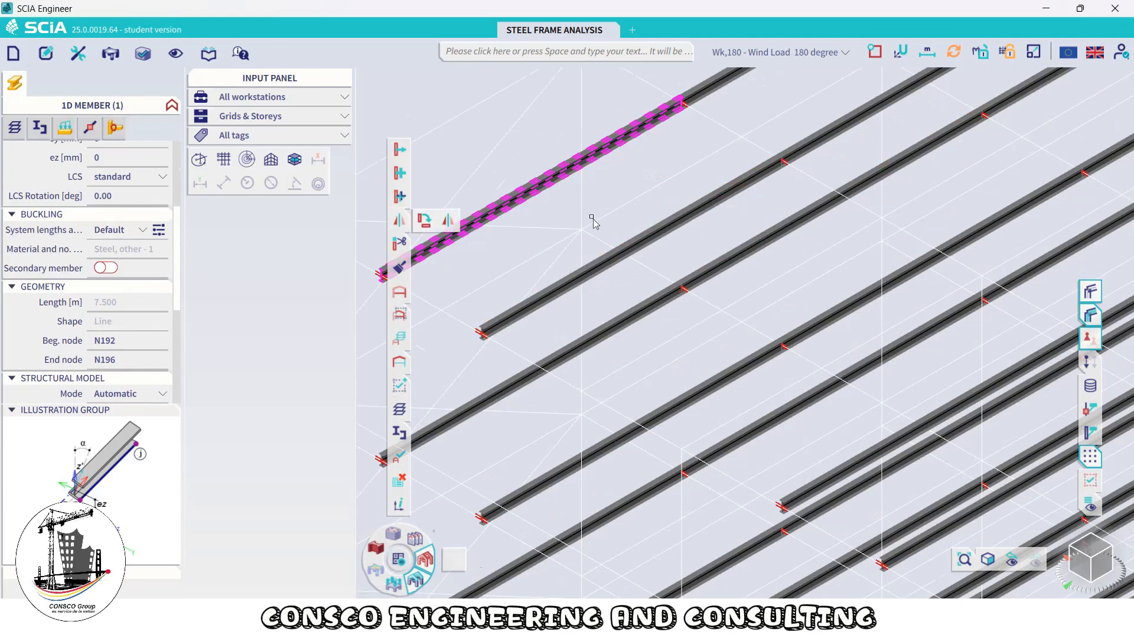
{"action": "scroll", "coordinate": [104, 282], "scroll_direction": "down", "scroll_amount": 5}
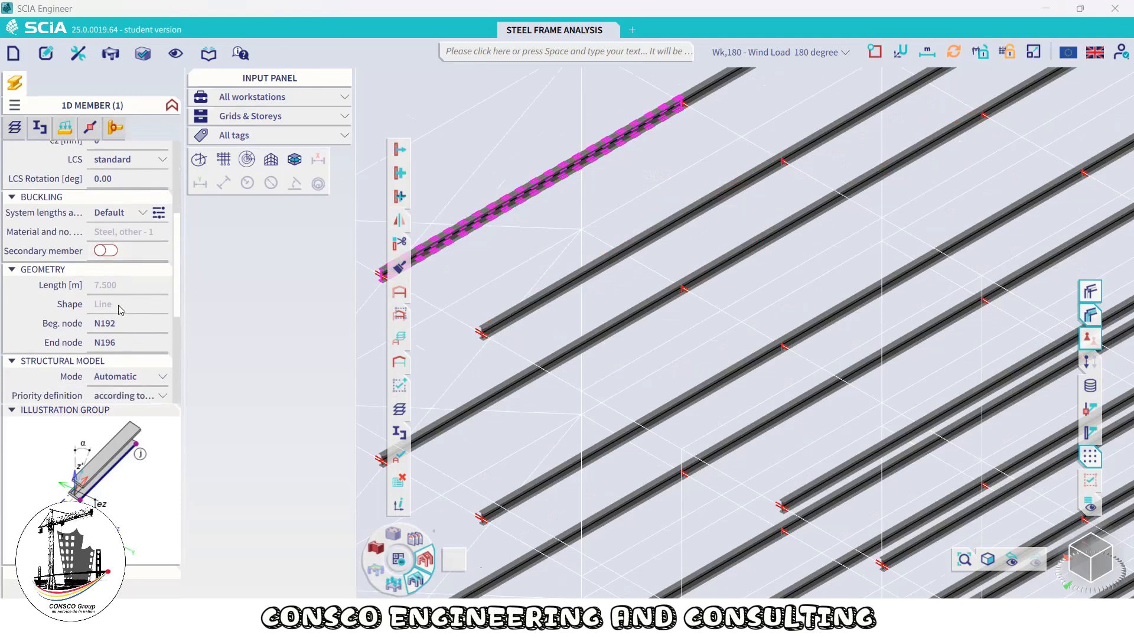
{"action": "scroll", "coordinate": [104, 279], "scroll_direction": "down", "scroll_amount": 4}
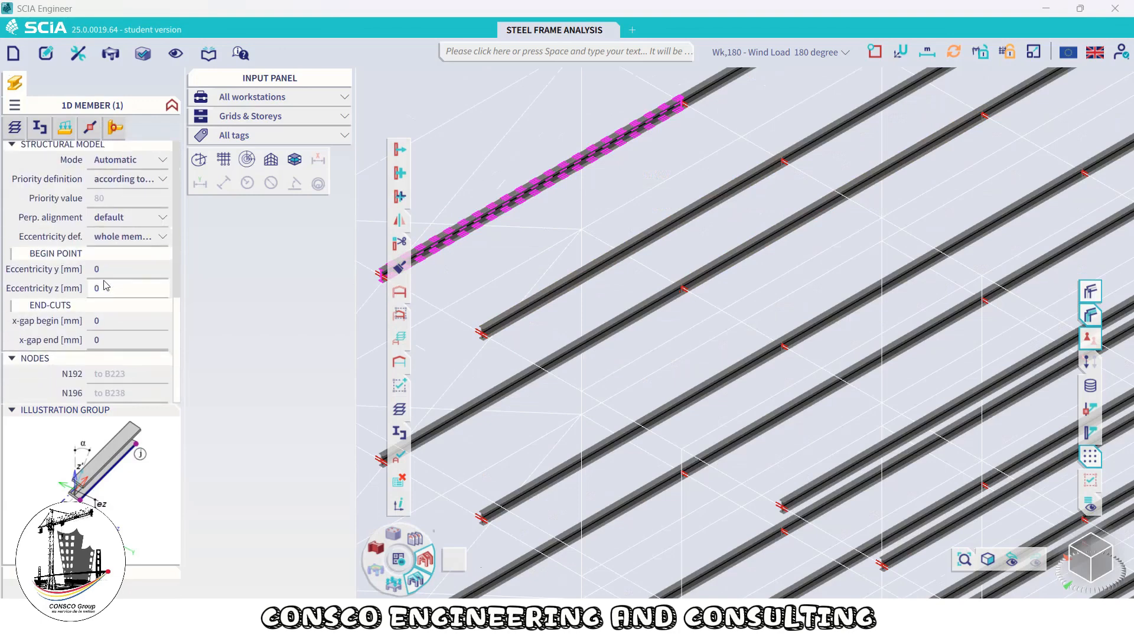